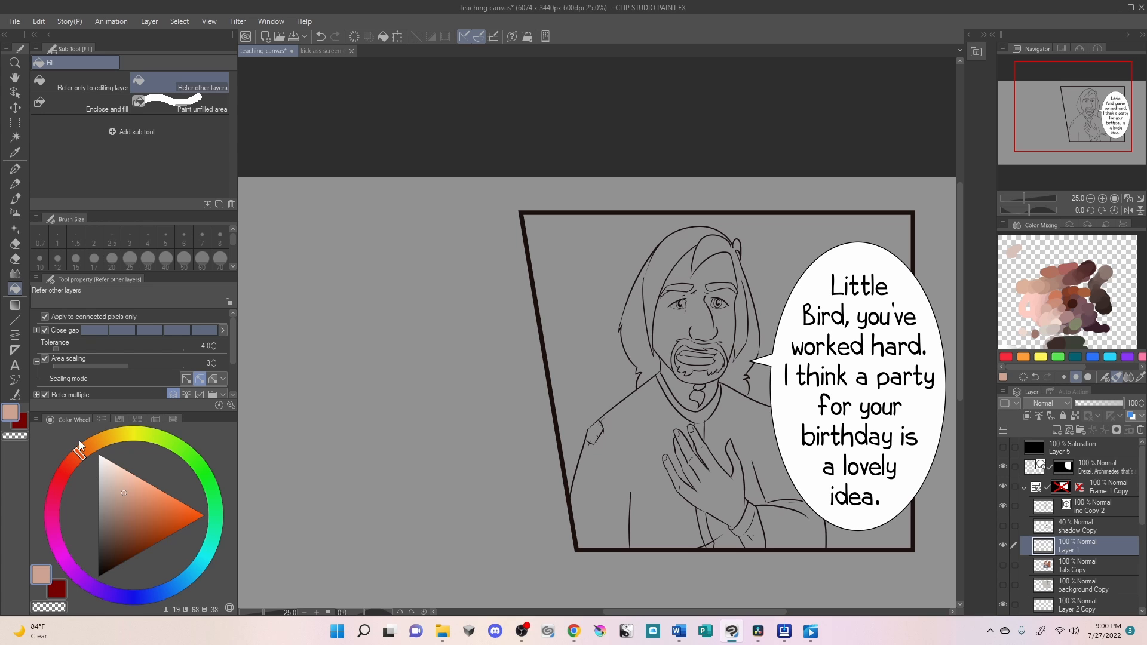
# - Paint white, mid-grey and black swatches in a row on the empty canvas beside the comic panel using the Turnip pen
pyautogui.click(100, 456)
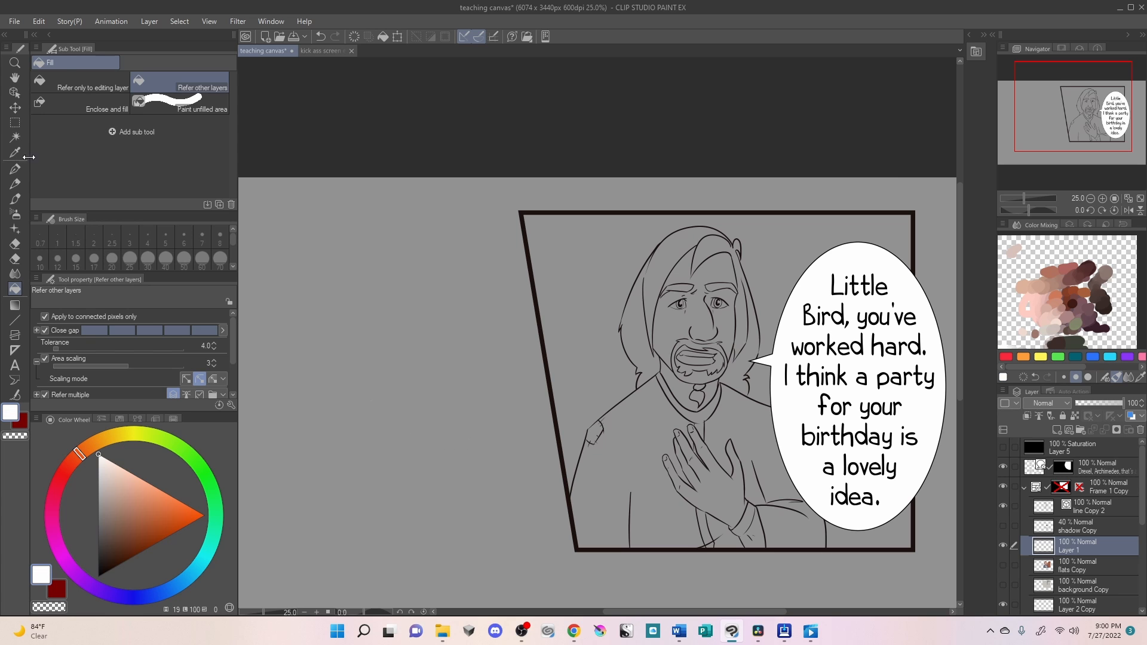
pyautogui.click(15, 169)
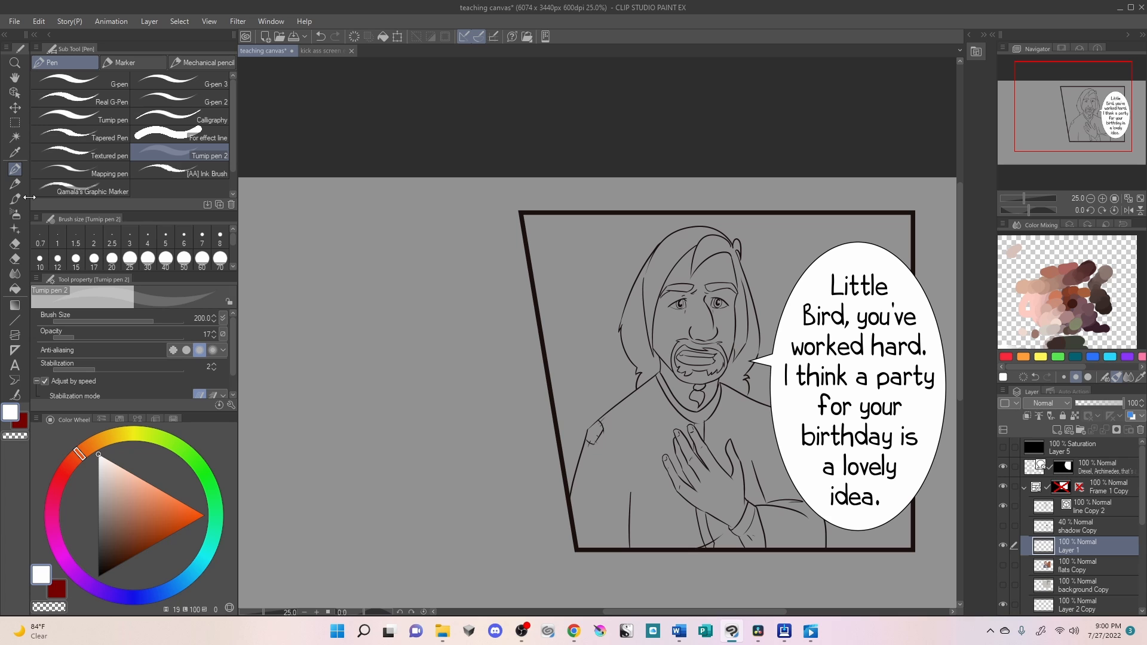
pyautogui.moveTo(328, 264); pyautogui.dragTo(340, 282)
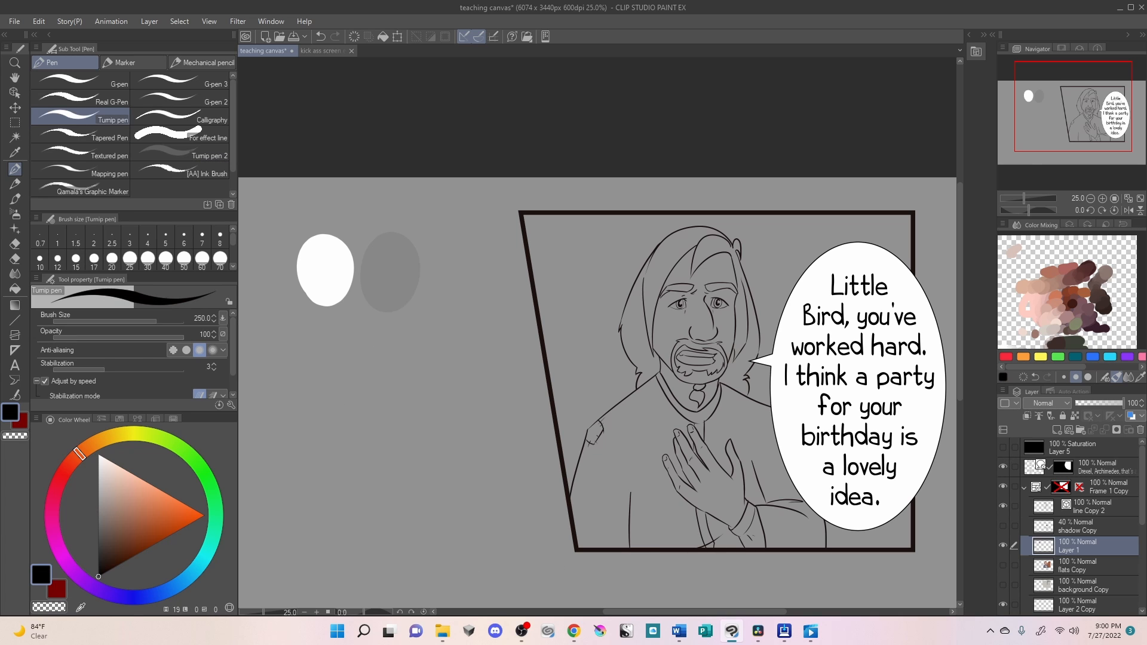
pyautogui.moveTo(433, 239)
pyautogui.mouseDown()
pyautogui.moveTo(443, 299)
pyautogui.moveTo(455, 284)
pyautogui.moveTo(483, 291)
pyautogui.mouseUp()
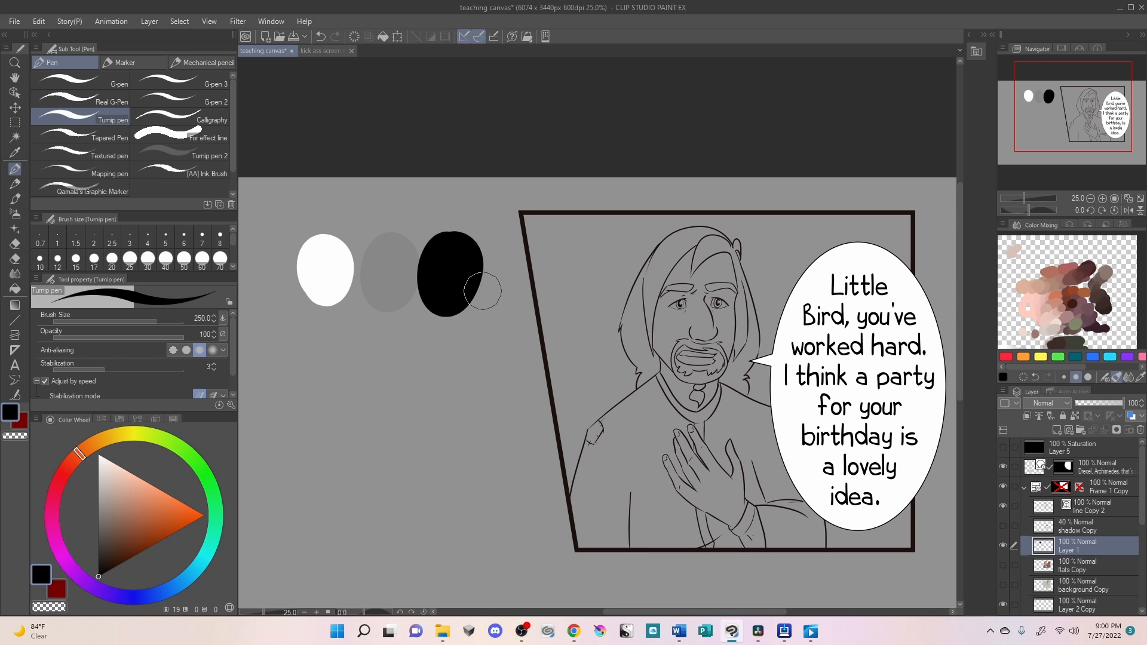
# - Paint a second row of swatches below going from neutral grey through muted orange-brown to fully saturated orange
pyautogui.click(98, 513)
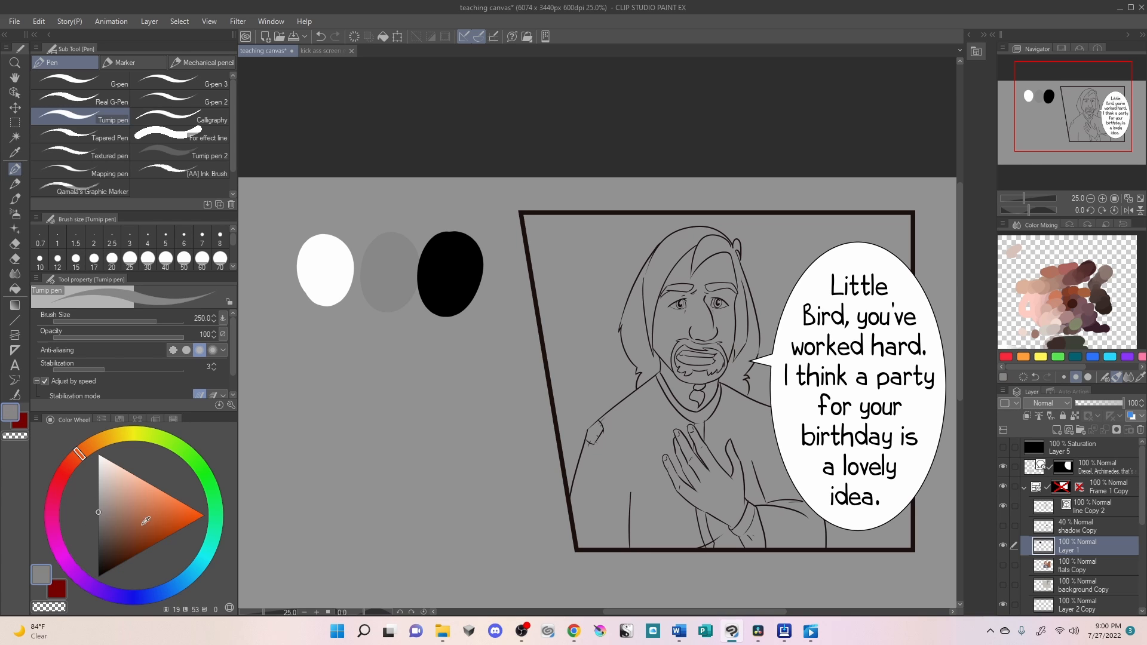
pyautogui.moveTo(268, 378); pyautogui.dragTo(270, 399)
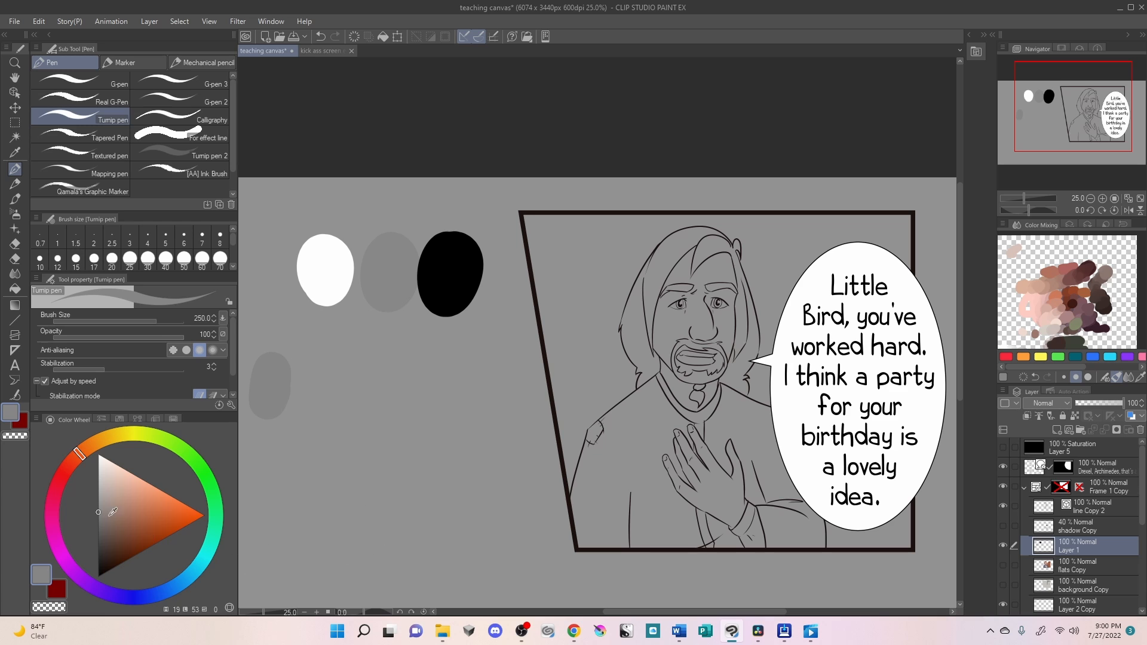
pyautogui.click(135, 513)
pyautogui.moveTo(363, 358)
pyautogui.mouseDown()
pyautogui.moveTo(344, 397)
pyautogui.moveTo(358, 413)
pyautogui.mouseUp()
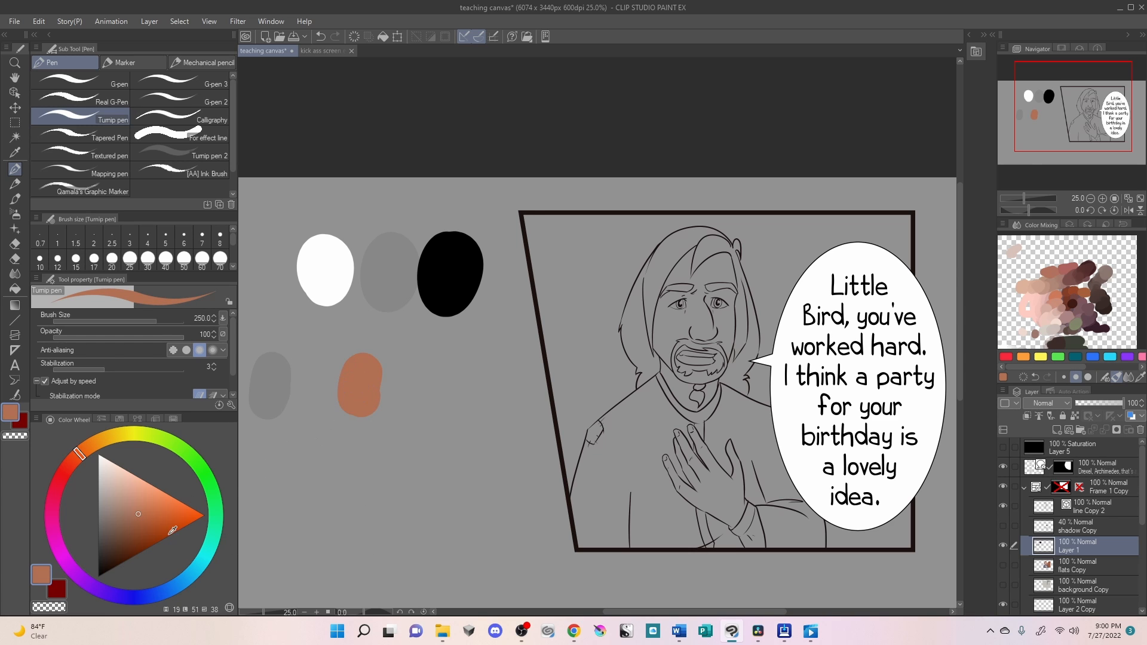
pyautogui.click(203, 513)
pyautogui.moveTo(480, 377)
pyautogui.mouseDown()
pyautogui.moveTo(451, 406)
pyautogui.moveTo(460, 421)
pyautogui.mouseUp()
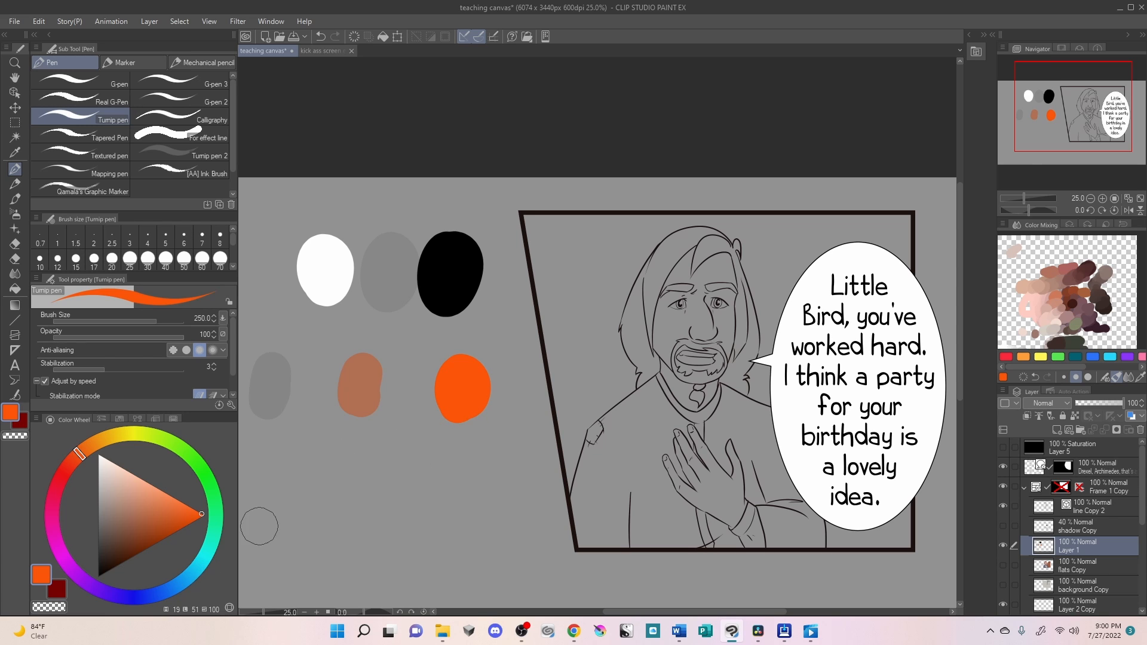
# - Paint a ring of saturated yellow, orange, red, magenta, blue and green swatches below the saturation row
pyautogui.moveTo(79, 457); pyautogui.dragTo(71, 462)
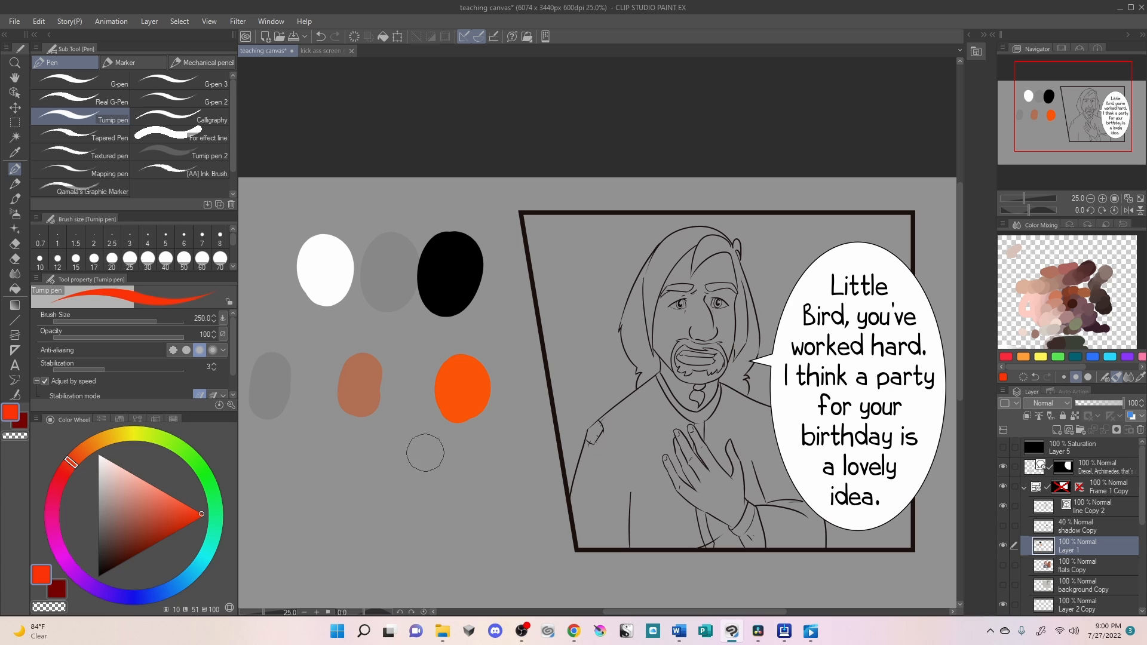
pyautogui.click(137, 439)
pyautogui.moveTo(392, 482)
pyautogui.mouseDown()
pyautogui.moveTo(392, 463)
pyautogui.moveTo(395, 493)
pyautogui.moveTo(334, 502)
pyautogui.moveTo(325, 520)
pyautogui.mouseUp()
pyautogui.click(88, 447)
pyautogui.click(61, 475)
pyautogui.moveTo(321, 567)
pyautogui.mouseDown()
pyautogui.moveTo(331, 582)
pyautogui.moveTo(419, 600)
pyautogui.mouseUp()
pyautogui.click(66, 562)
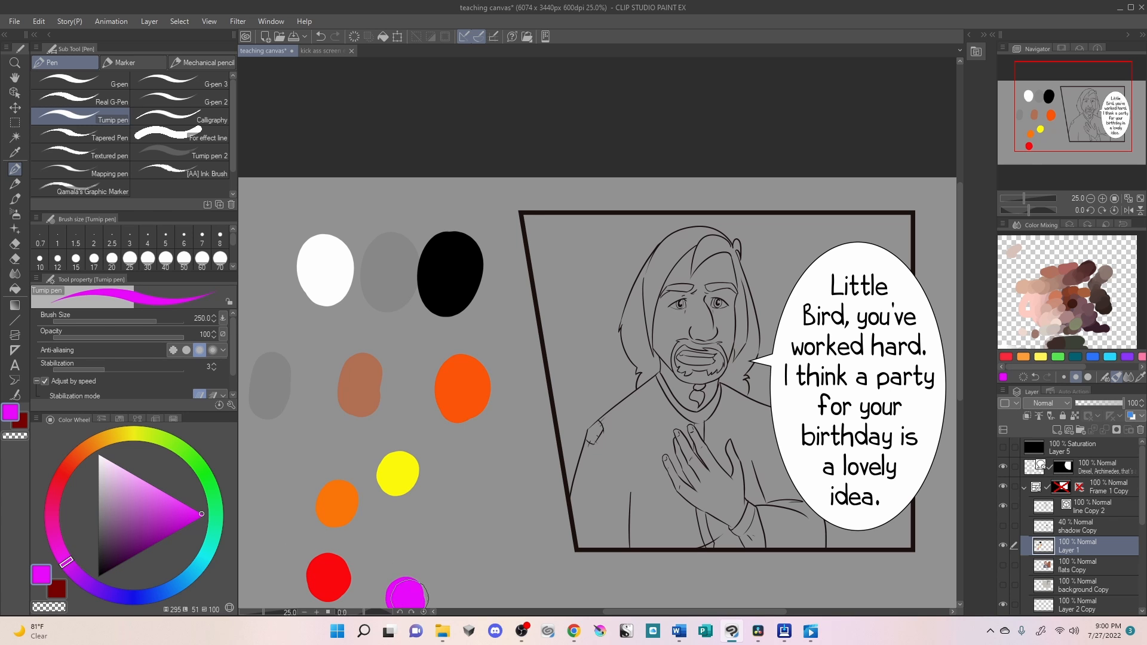
pyautogui.click(147, 595)
pyautogui.moveTo(487, 577); pyautogui.dragTo(472, 596)
pyautogui.click(199, 464)
pyautogui.moveTo(484, 519)
pyautogui.mouseDown()
pyautogui.moveTo(471, 508)
pyautogui.moveTo(461, 524)
pyautogui.mouseUp()
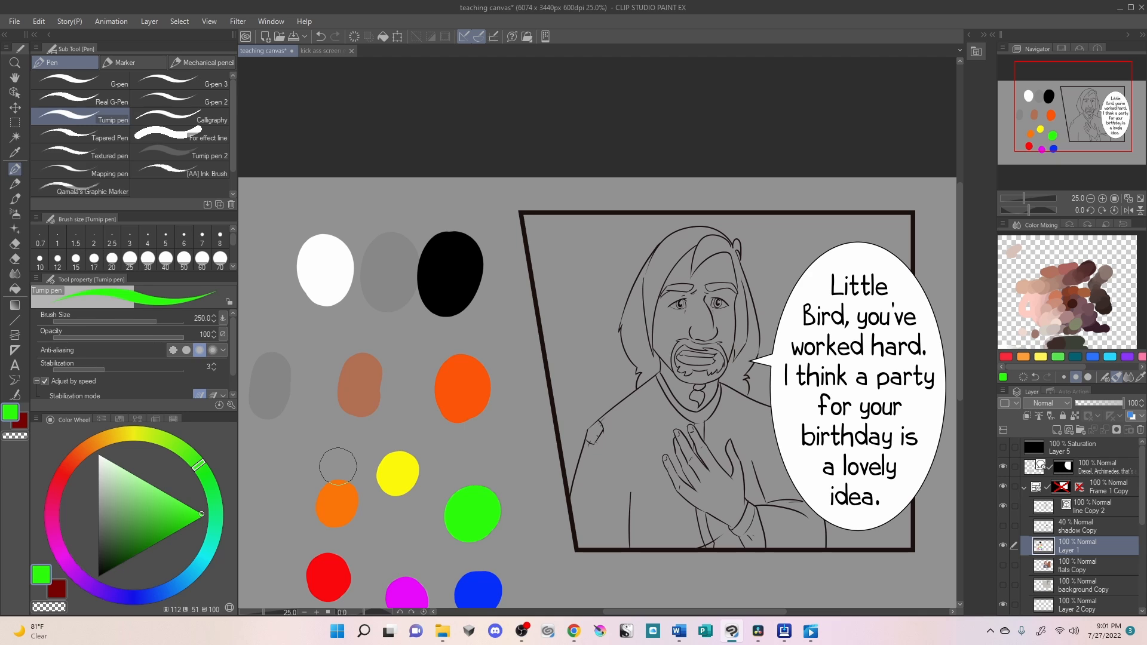
# - Erase the ring of hue swatches and paint a cyan and a pink swatch side by side in its place
pyautogui.press('e')
pyautogui.moveTo(486, 584)
pyautogui.mouseDown()
pyautogui.moveTo(472, 487)
pyautogui.moveTo(413, 592)
pyautogui.moveTo(362, 547)
pyautogui.moveTo(325, 538)
pyautogui.mouseUp()
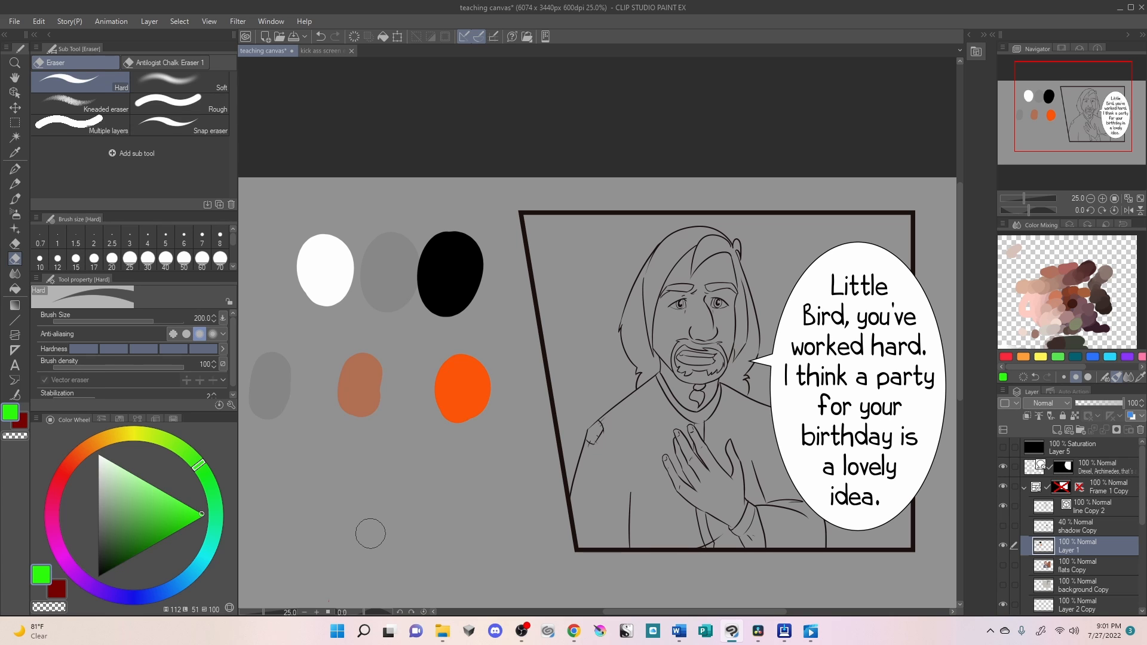
pyautogui.click(198, 565)
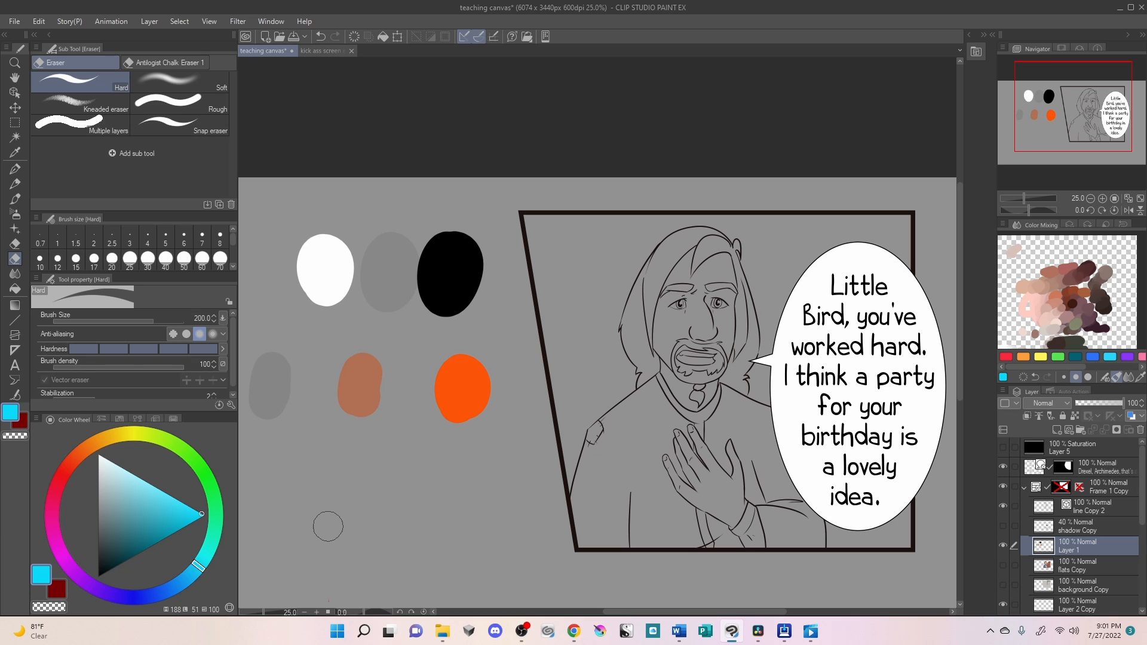
pyautogui.press('p')
pyautogui.moveTo(322, 502)
pyautogui.mouseDown()
pyautogui.moveTo(344, 483)
pyautogui.moveTo(368, 540)
pyautogui.mouseUp()
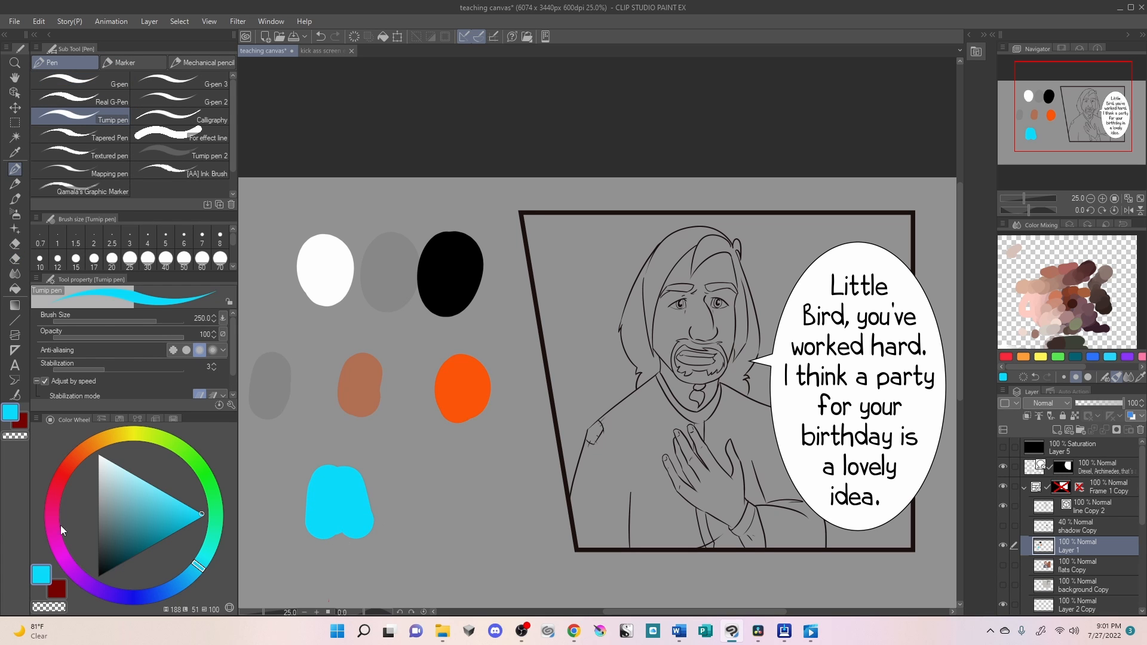
pyautogui.moveTo(60, 525); pyautogui.dragTo(33, 533)
pyautogui.moveTo(145, 490); pyautogui.dragTo(158, 489)
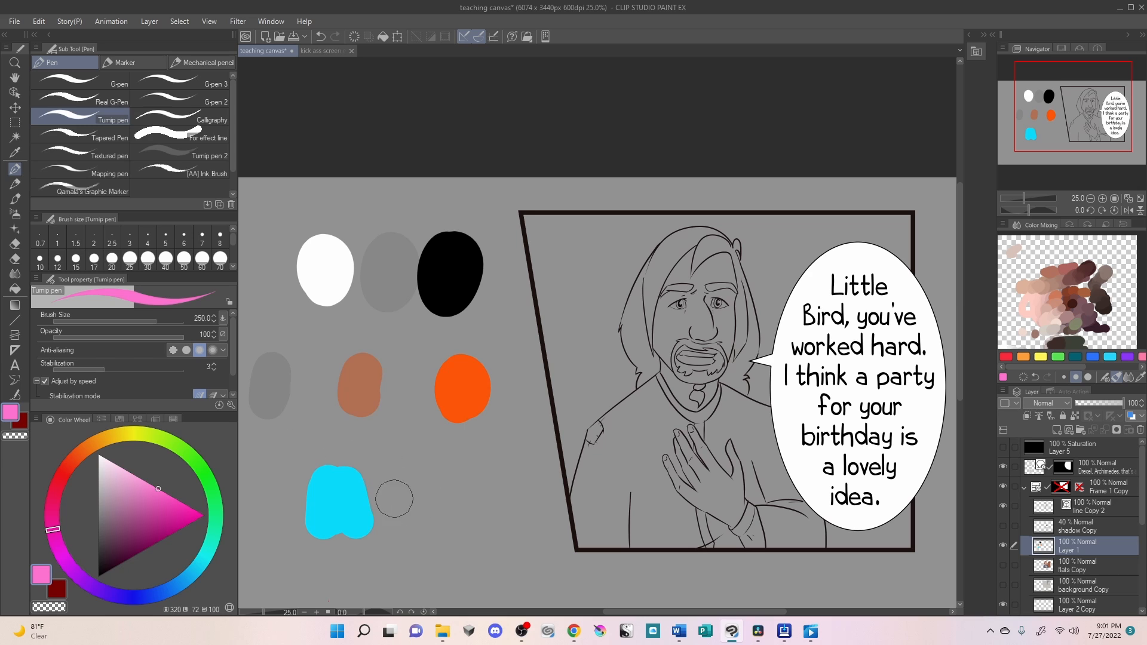
pyautogui.moveTo(392, 494); pyautogui.dragTo(412, 507)
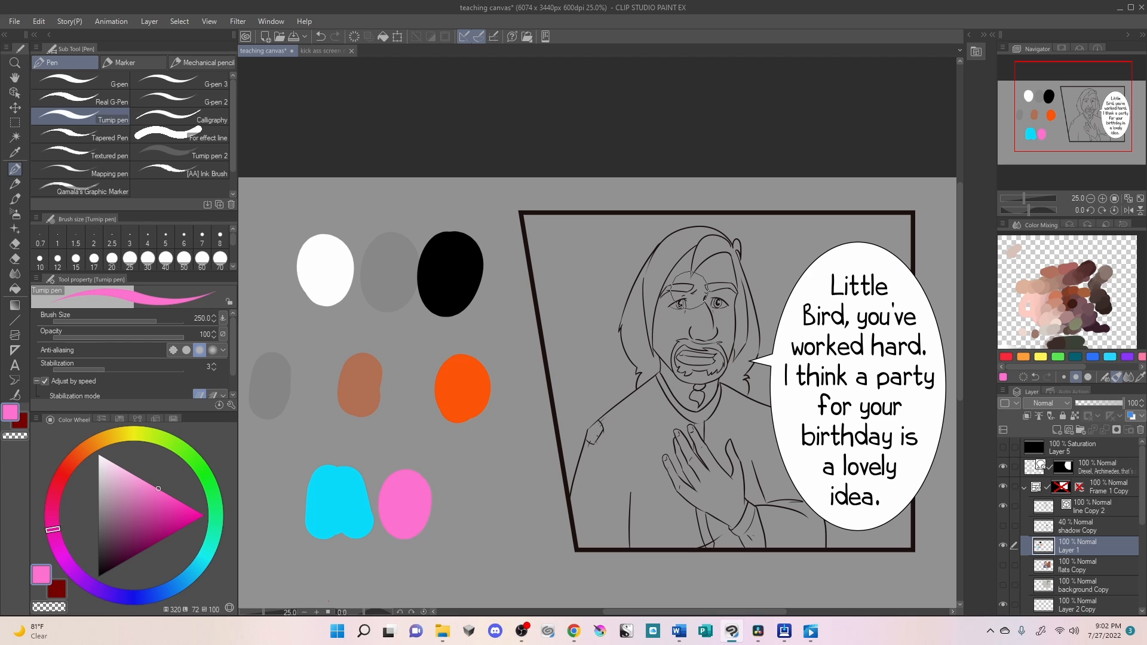
# - Erase all the remaining sample swatches from the canvas beside the comic panel
pyautogui.click(110, 472)
pyautogui.moveTo(76, 479); pyautogui.dragTo(82, 462)
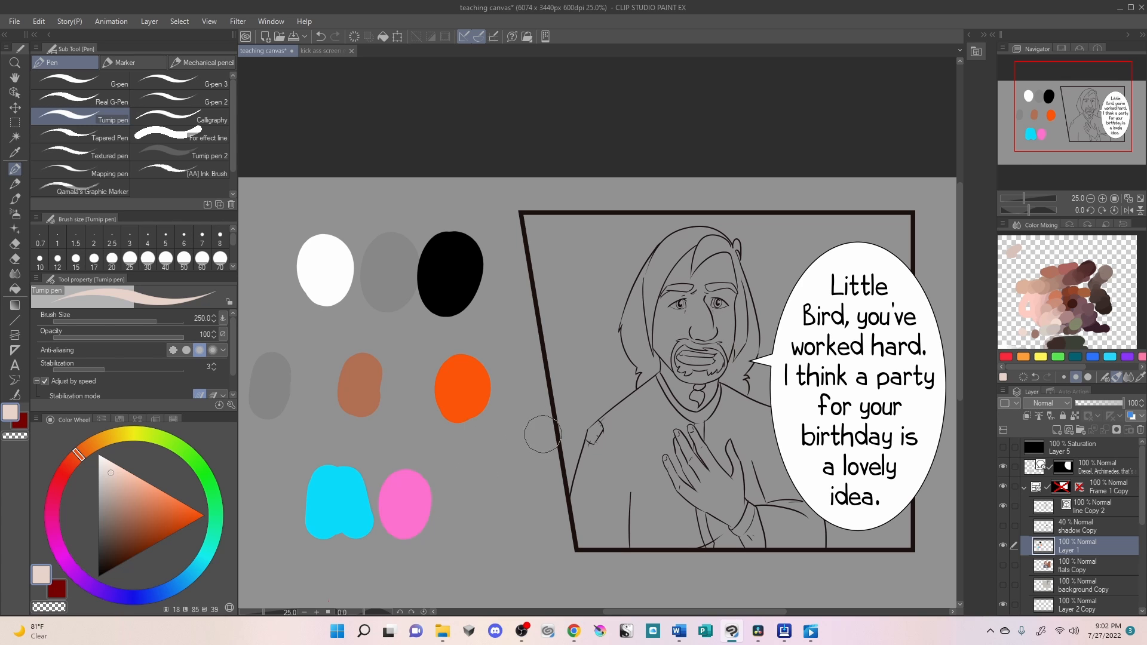
pyautogui.press('e')
pyautogui.moveTo(454, 376)
pyautogui.mouseDown()
pyautogui.moveTo(483, 388)
pyautogui.moveTo(386, 575)
pyautogui.moveTo(367, 563)
pyautogui.moveTo(347, 497)
pyautogui.moveTo(316, 521)
pyautogui.moveTo(372, 512)
pyautogui.moveTo(350, 517)
pyautogui.moveTo(263, 364)
pyautogui.moveTo(269, 291)
pyautogui.moveTo(282, 382)
pyautogui.moveTo(295, 307)
pyautogui.moveTo(331, 230)
pyautogui.moveTo(351, 353)
pyautogui.moveTo(420, 227)
pyautogui.moveTo(447, 302)
pyautogui.moveTo(476, 313)
pyautogui.moveTo(526, 381)
pyautogui.mouseUp()
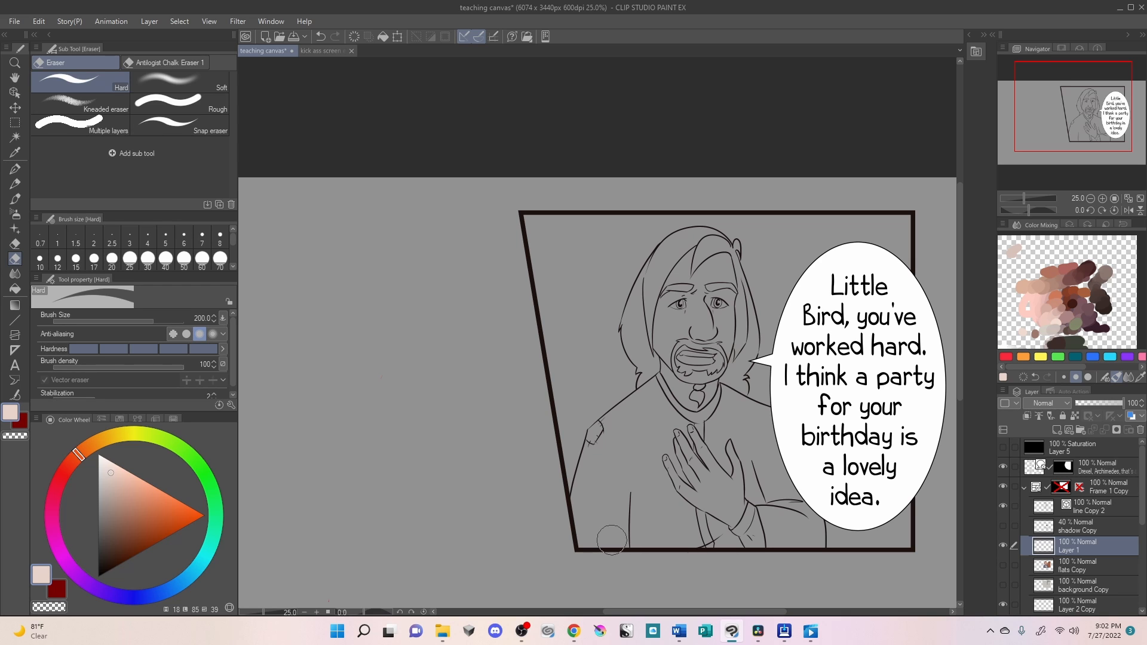
# - Paint a column of three reddish swatches with the Turnip pen: pale pink, medium brown and dark brown
pyautogui.click(113, 478)
pyautogui.moveTo(79, 457); pyautogui.dragTo(73, 470)
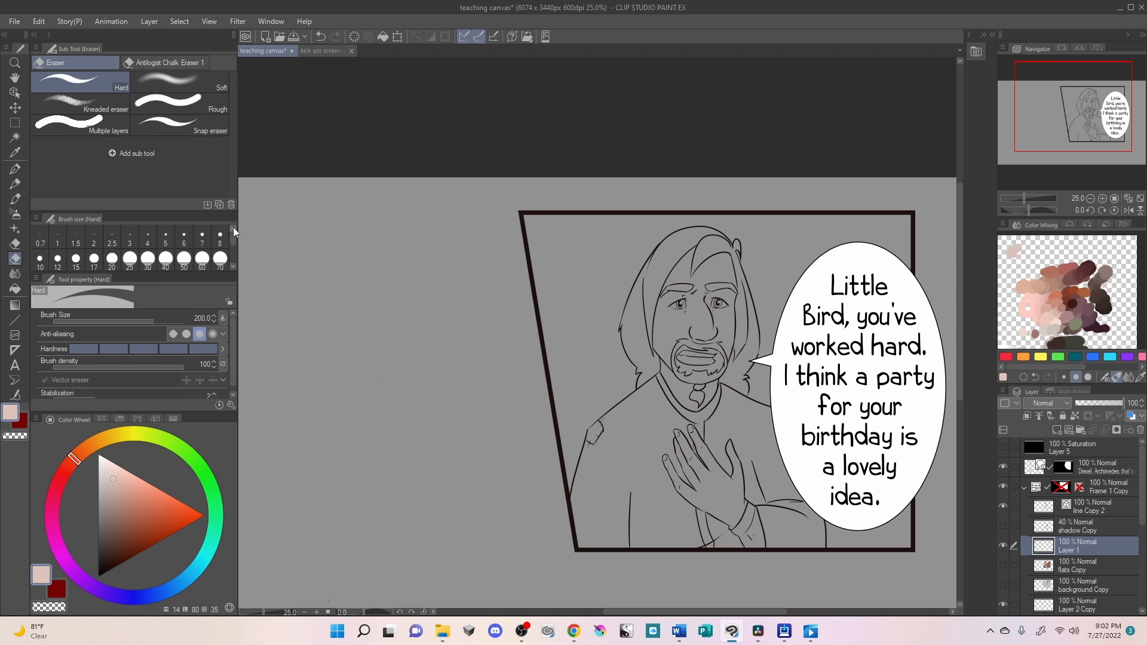
pyautogui.press('p')
pyautogui.moveTo(299, 318)
pyautogui.mouseDown()
pyautogui.moveTo(313, 321)
pyautogui.moveTo(300, 357)
pyautogui.mouseUp()
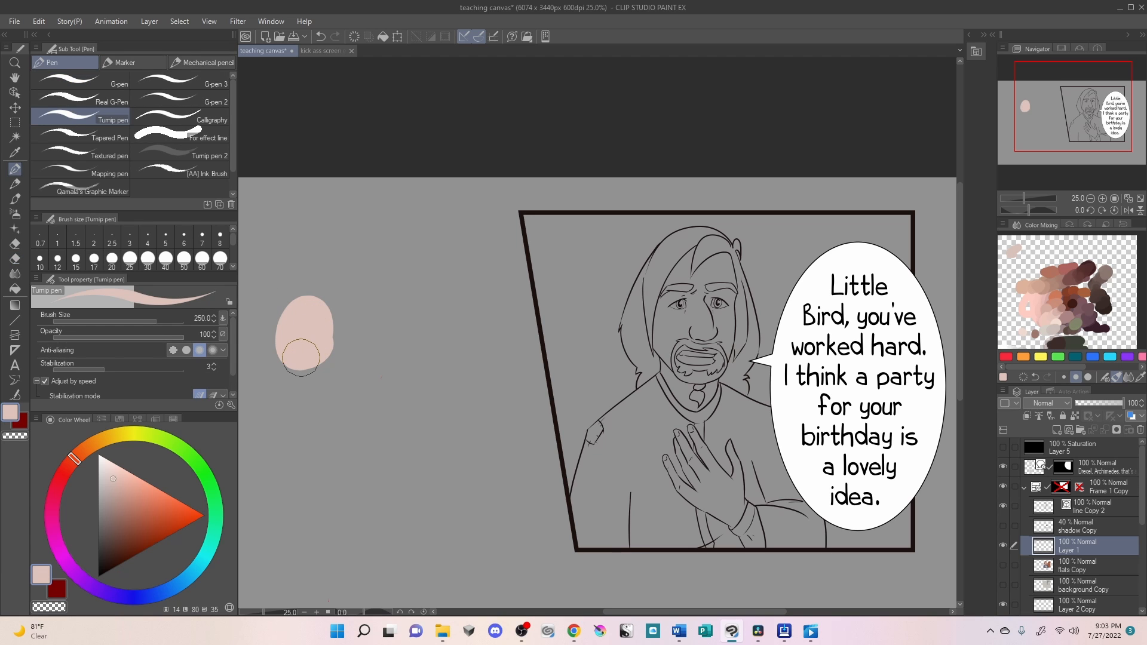
pyautogui.click(116, 519)
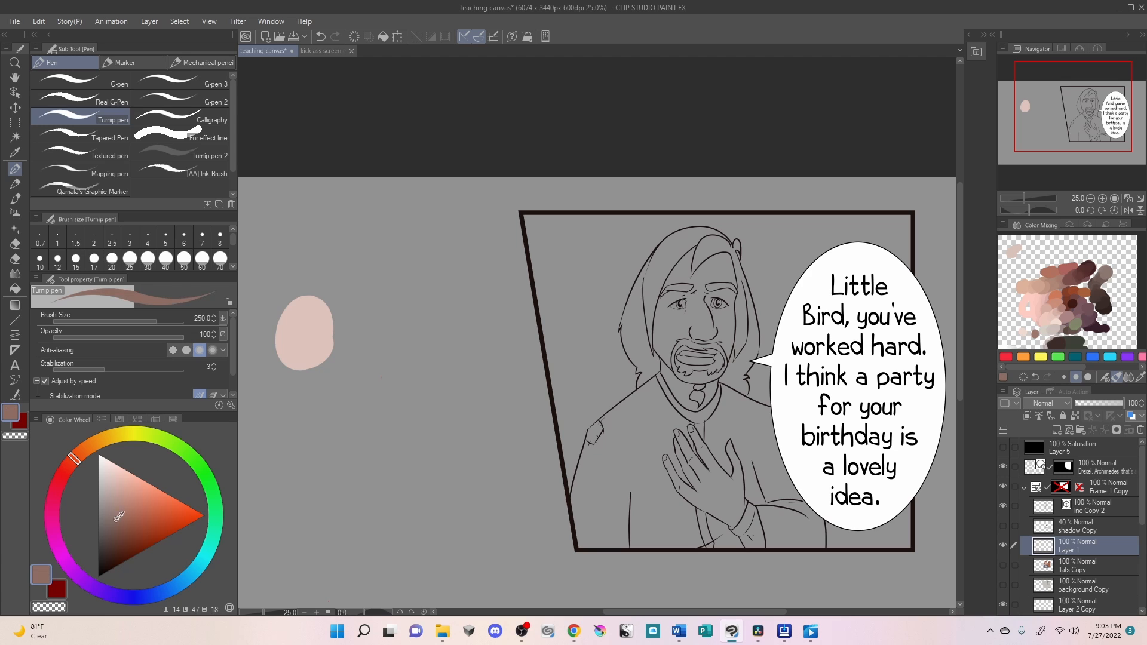
pyautogui.moveTo(293, 406)
pyautogui.mouseDown()
pyautogui.moveTo(312, 406)
pyautogui.moveTo(301, 443)
pyautogui.mouseUp()
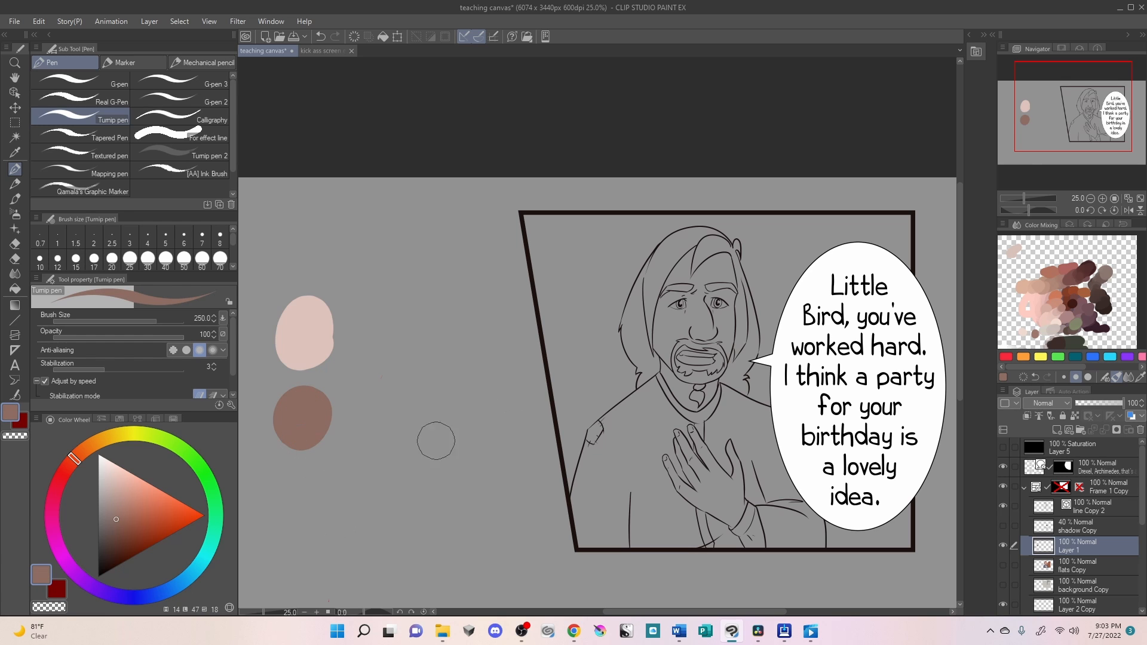
pyautogui.click(113, 553)
pyautogui.moveTo(307, 488)
pyautogui.mouseDown()
pyautogui.moveTo(301, 508)
pyautogui.moveTo(332, 523)
pyautogui.mouseUp()
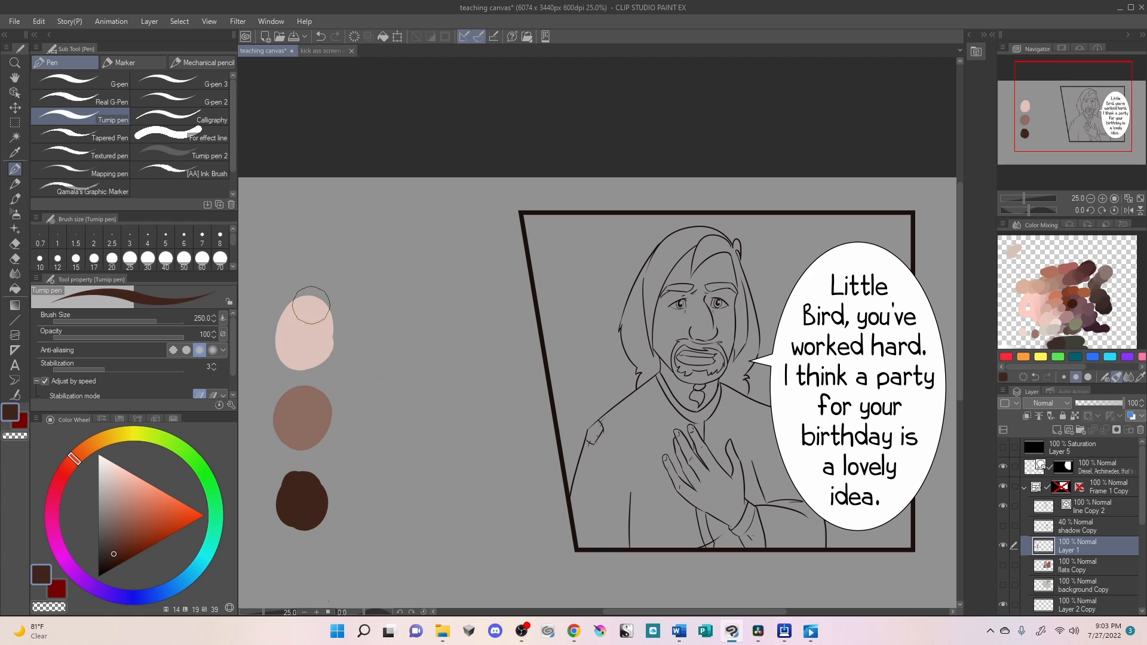
# - Extend the pale pink swatch sideways with its sampled colour and add a burnt-orange swatch beneath the extension
pyautogui.keyDown('alt'); pyautogui.click(304, 327); pyautogui.keyUp('alt')
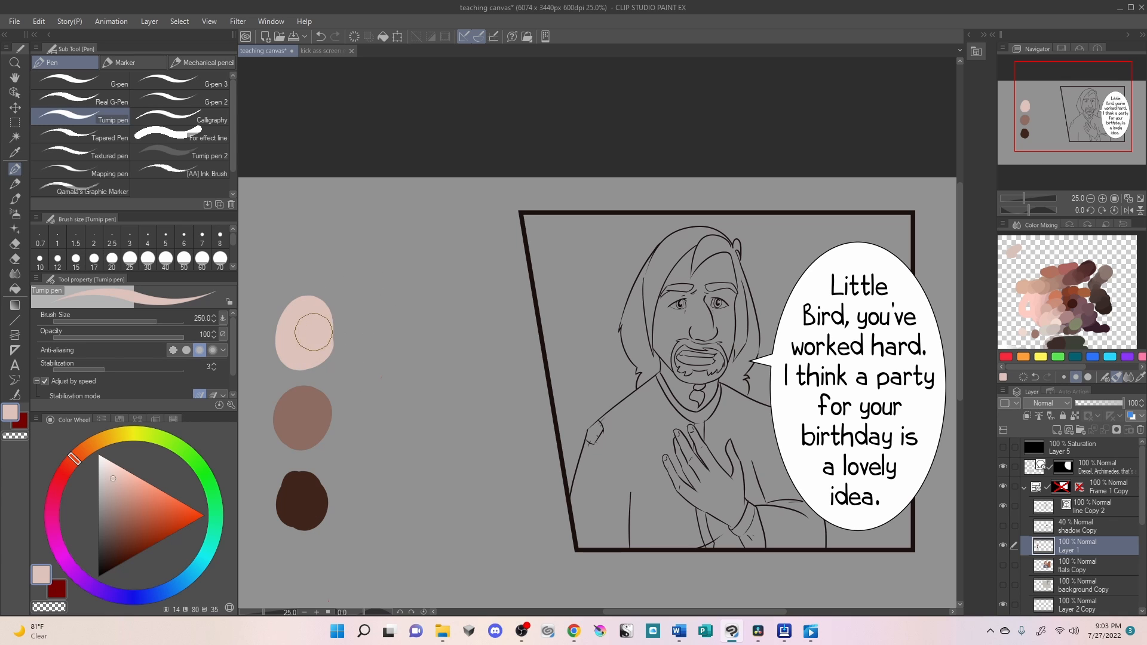
pyautogui.moveTo(315, 327); pyautogui.dragTo(372, 332)
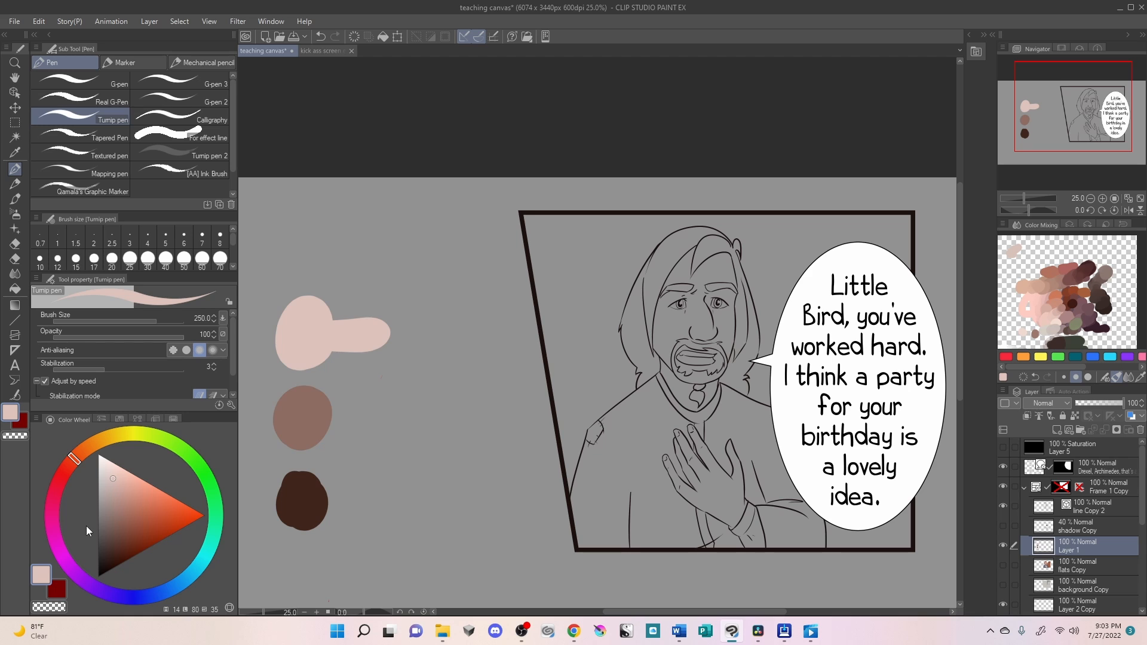
pyautogui.moveTo(77, 459); pyautogui.dragTo(77, 456)
pyautogui.click(147, 512)
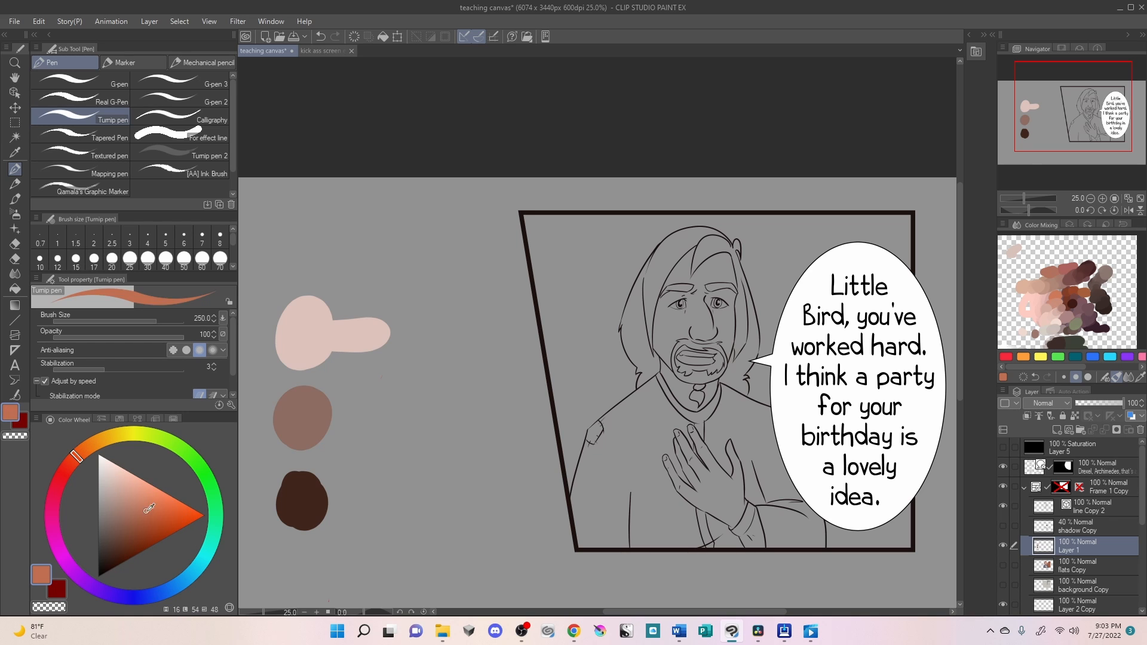
pyautogui.moveTo(146, 512); pyautogui.dragTo(154, 517)
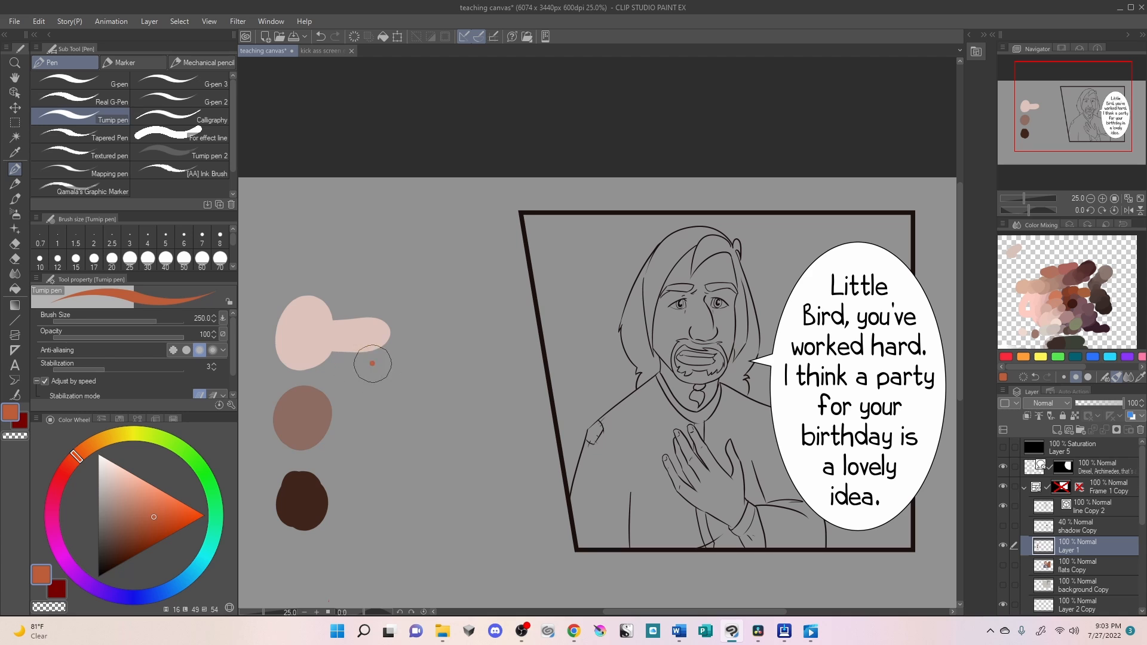
pyautogui.moveTo(372, 363)
pyautogui.mouseDown()
pyautogui.moveTo(367, 382)
pyautogui.moveTo(386, 407)
pyautogui.mouseUp()
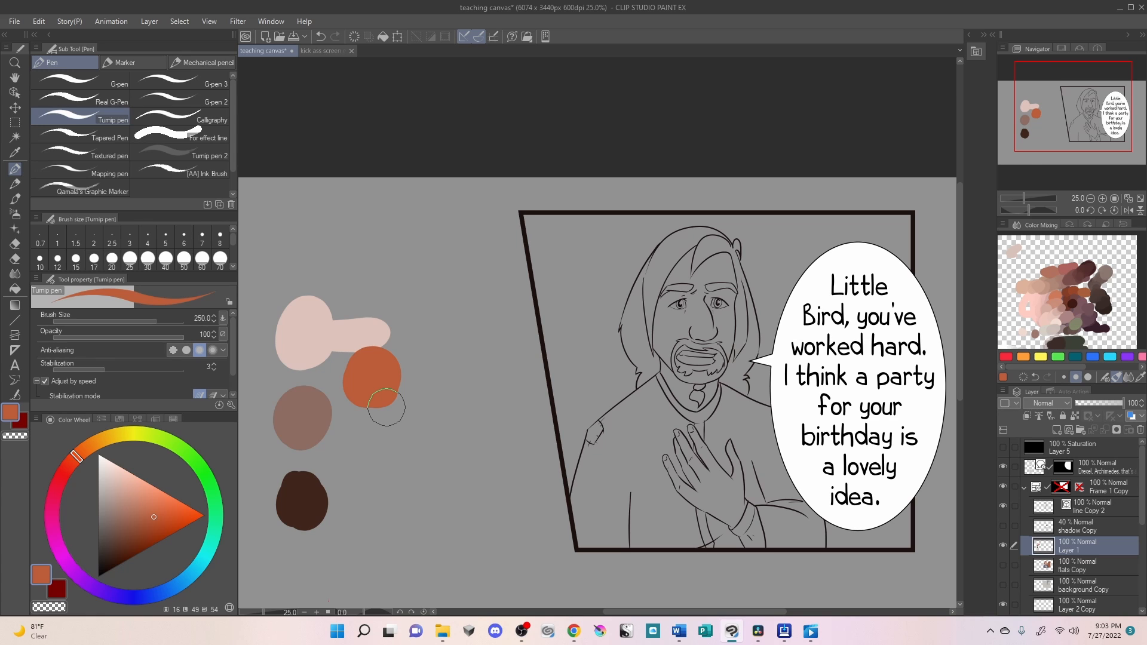
# - Paint a medium blue swatch below the burnt-orange one and a small light-blue dab at its edge
pyautogui.click(151, 596)
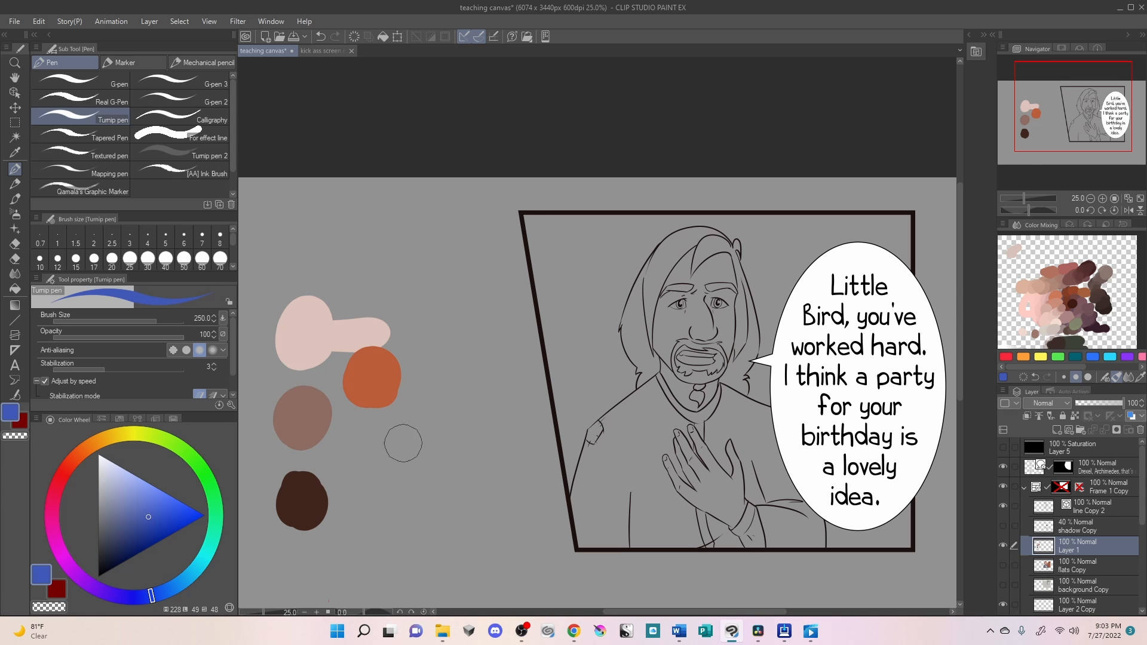
pyautogui.moveTo(379, 418); pyautogui.dragTo(407, 466)
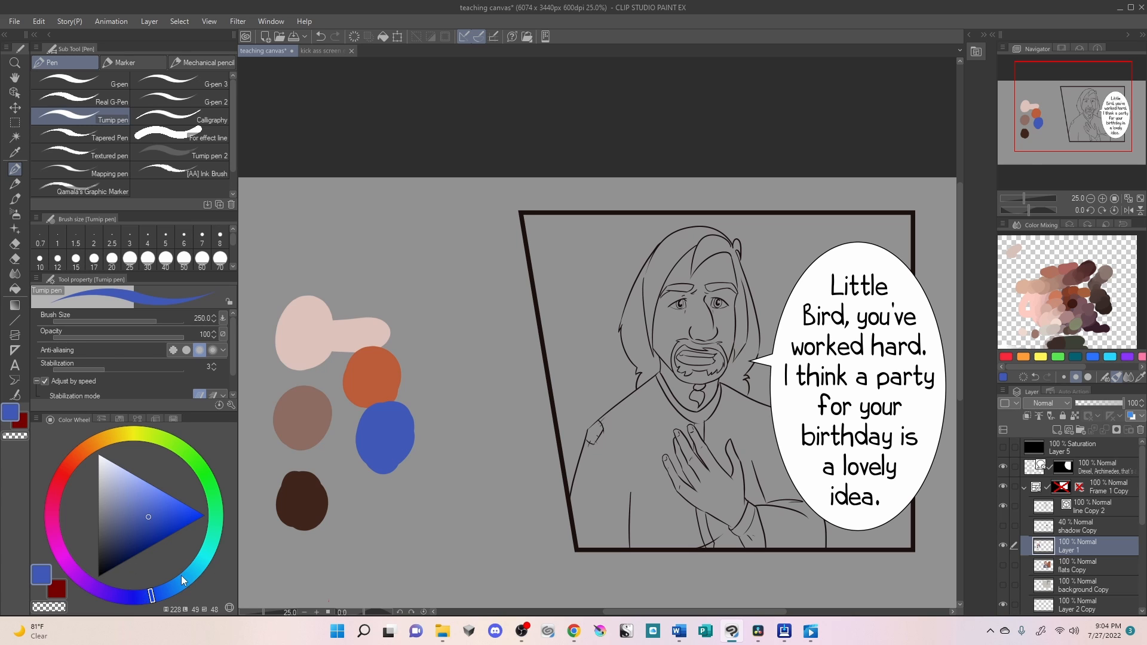
pyautogui.click(184, 578)
pyautogui.click(136, 495)
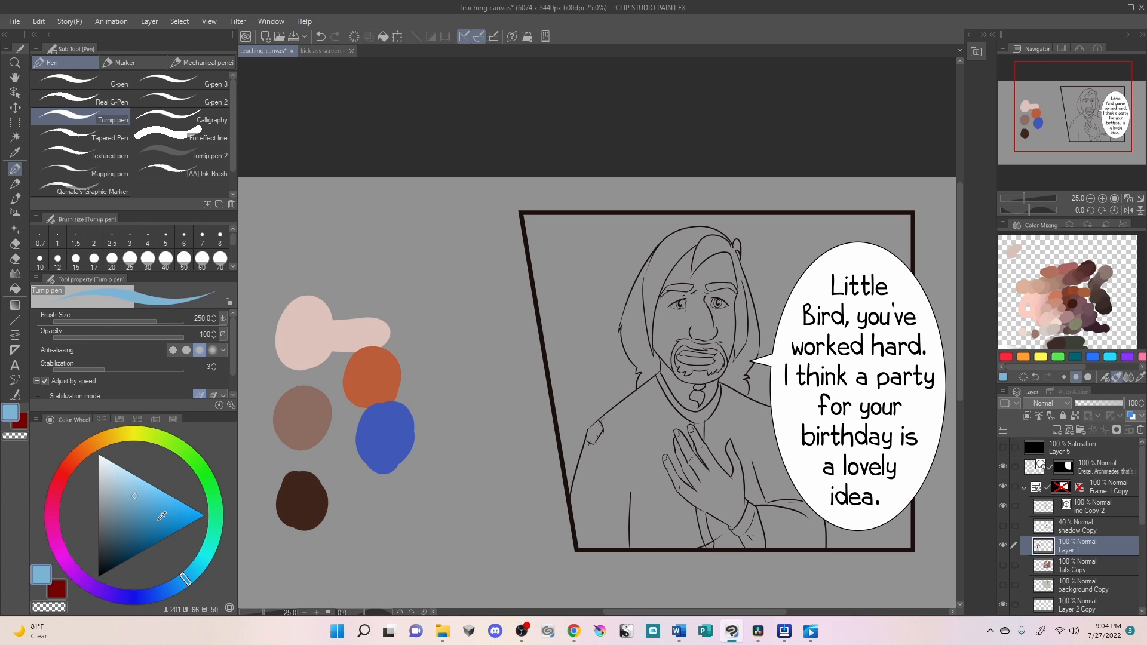
pyautogui.click(424, 445)
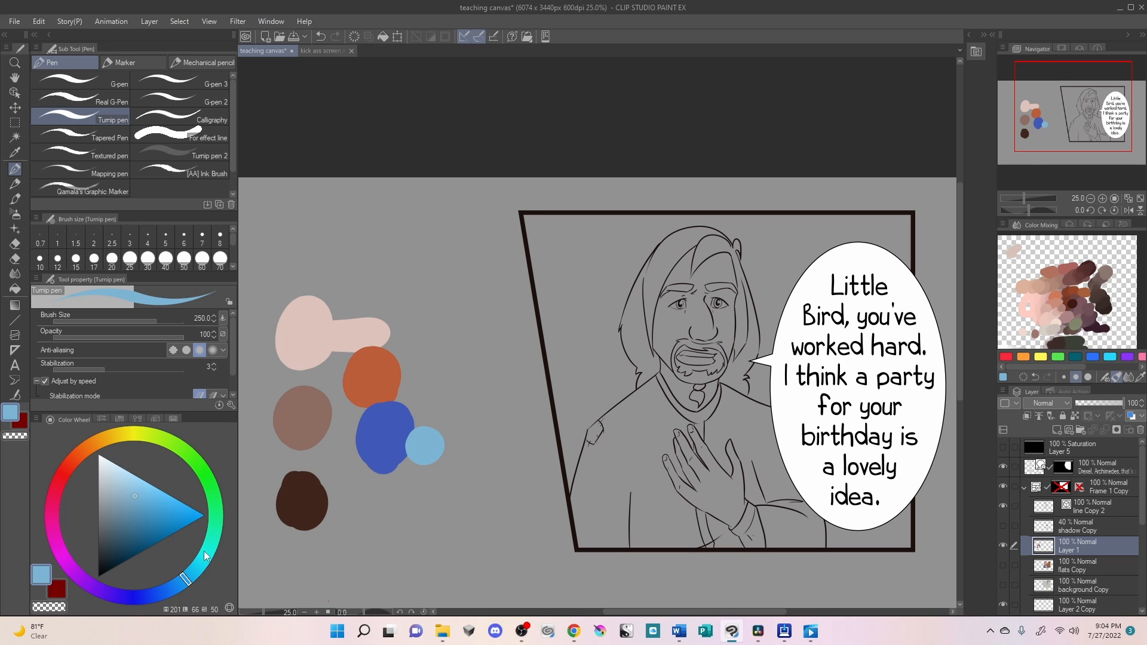
# - Add a pale green swatch at the blue swatch's lower edge and an ochre yellow swatch above the light-blue dab
pyautogui.moveTo(209, 559)
pyautogui.mouseDown()
pyautogui.moveTo(216, 502)
pyautogui.moveTo(216, 515)
pyautogui.mouseUp()
pyautogui.click(113, 485)
pyautogui.moveTo(421, 460)
pyautogui.mouseDown()
pyautogui.moveTo(397, 466)
pyautogui.moveTo(401, 478)
pyautogui.mouseUp()
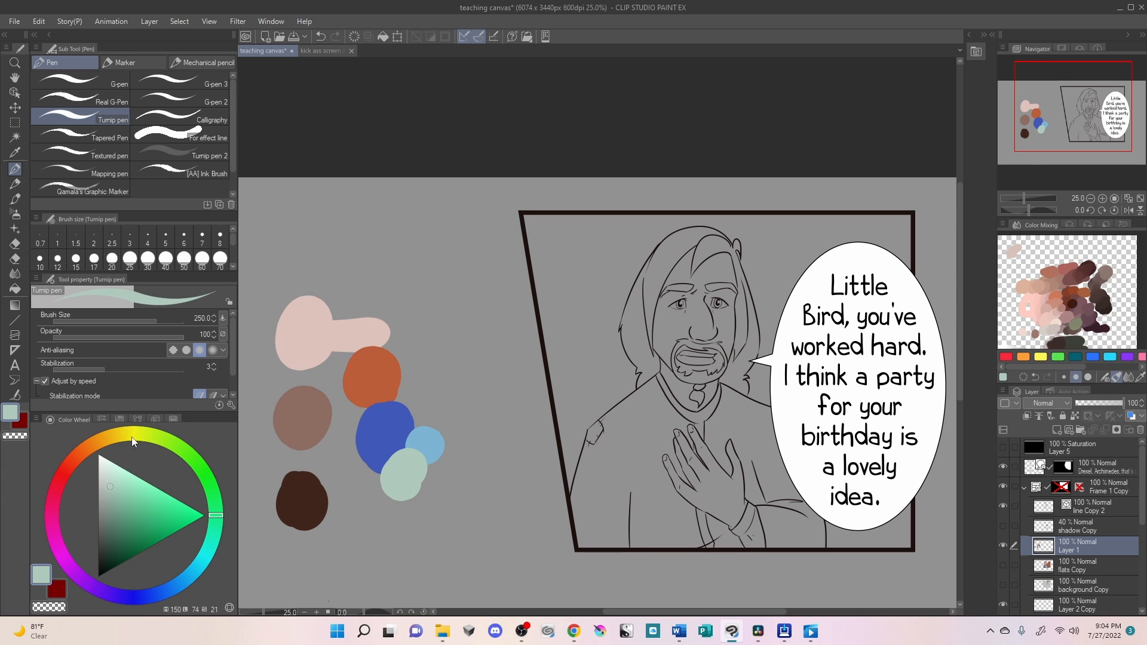
pyautogui.click(111, 439)
pyautogui.moveTo(123, 472); pyautogui.dragTo(154, 515)
pyautogui.moveTo(418, 399); pyautogui.dragTo(431, 417)
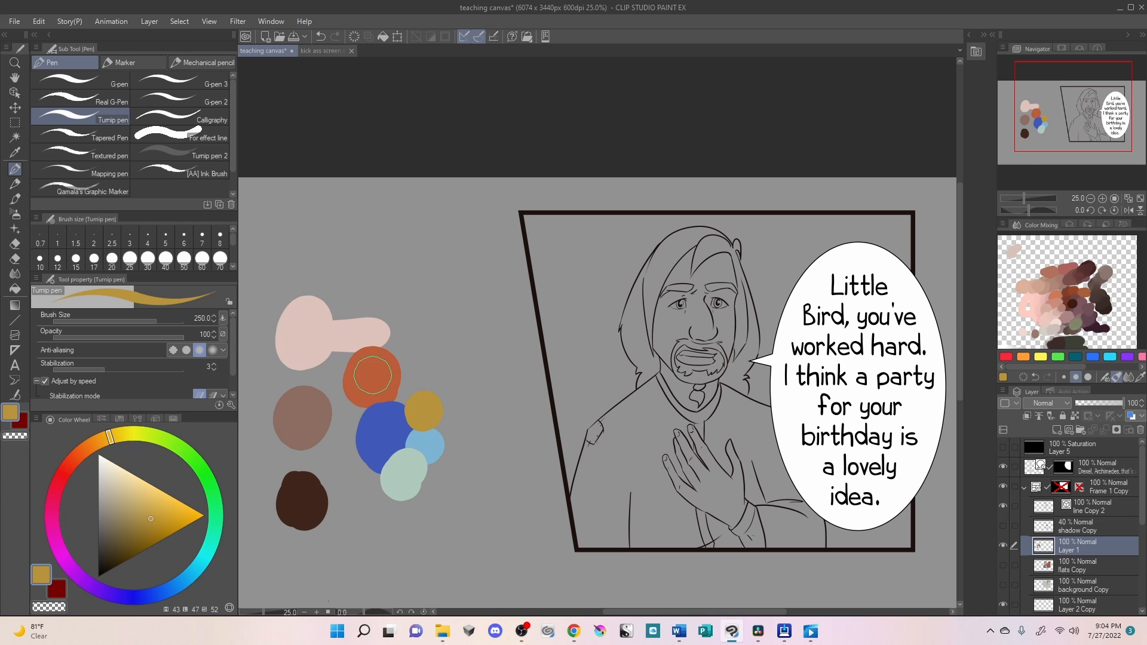
# - Glaze the sampled burnt orange over the blue, green, light-blue and ochre swatches with Turnip pen 2 at 26 opacity
pyautogui.keyDown('alt'); pyautogui.click(372, 379); pyautogui.keyUp('alt')
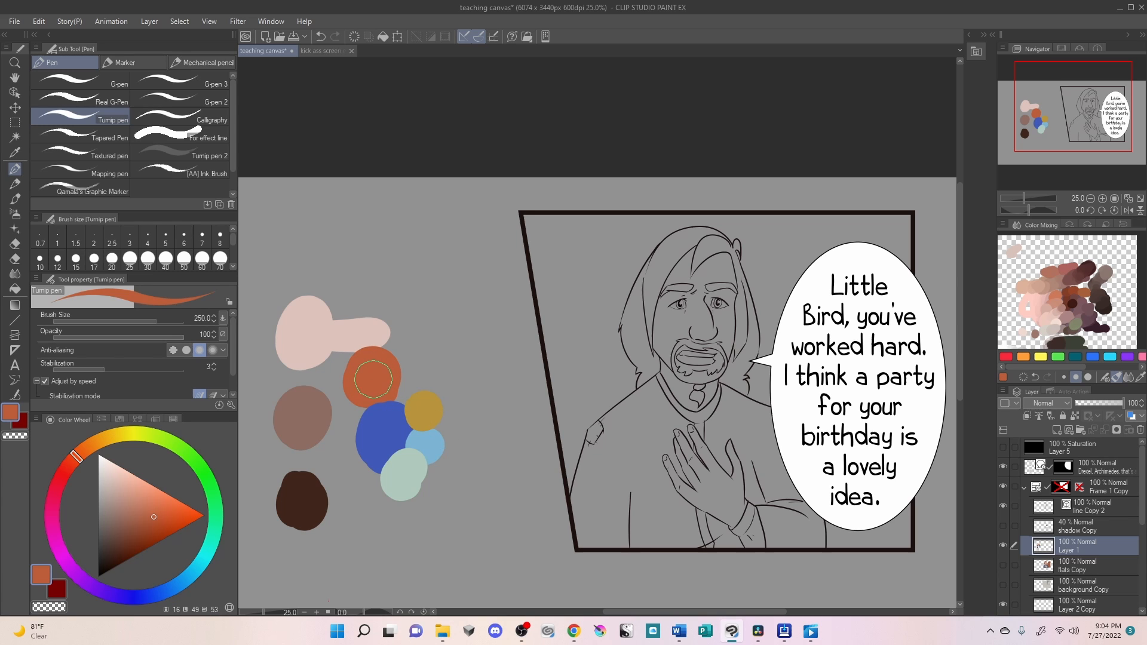
pyautogui.click(215, 158)
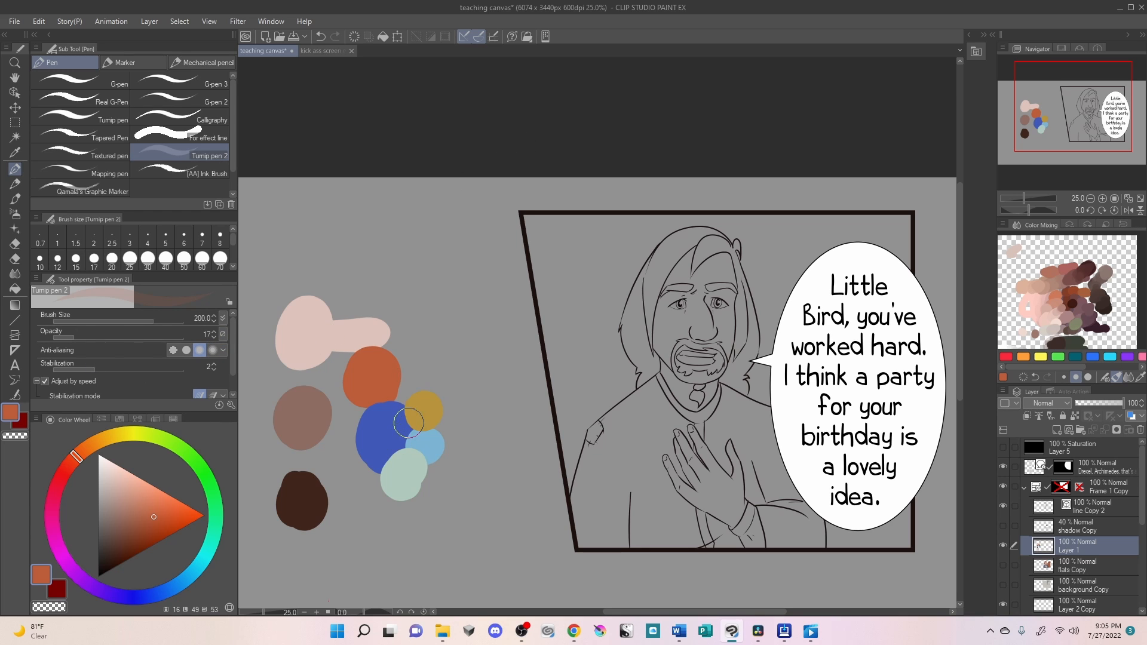
pyautogui.moveTo(81, 341); pyautogui.dragTo(89, 342)
pyautogui.moveTo(352, 457)
pyautogui.mouseDown()
pyautogui.moveTo(436, 370)
pyautogui.moveTo(430, 454)
pyautogui.moveTo(454, 501)
pyautogui.moveTo(358, 484)
pyautogui.moveTo(467, 471)
pyautogui.mouseUp()
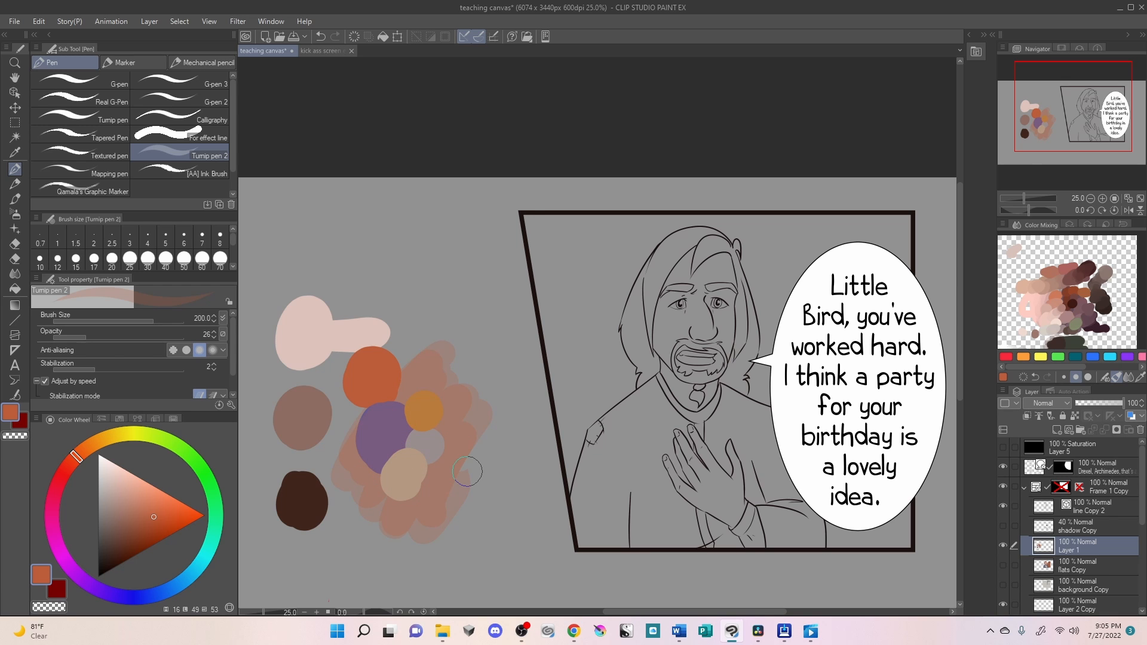
# - Sample the glazed purple swatch, shift its hue slightly towards blue, and repaint the swatch, returning to the Turnip pen
pyautogui.keyDown('alt'); pyautogui.click(383, 436); pyautogui.keyUp('alt')
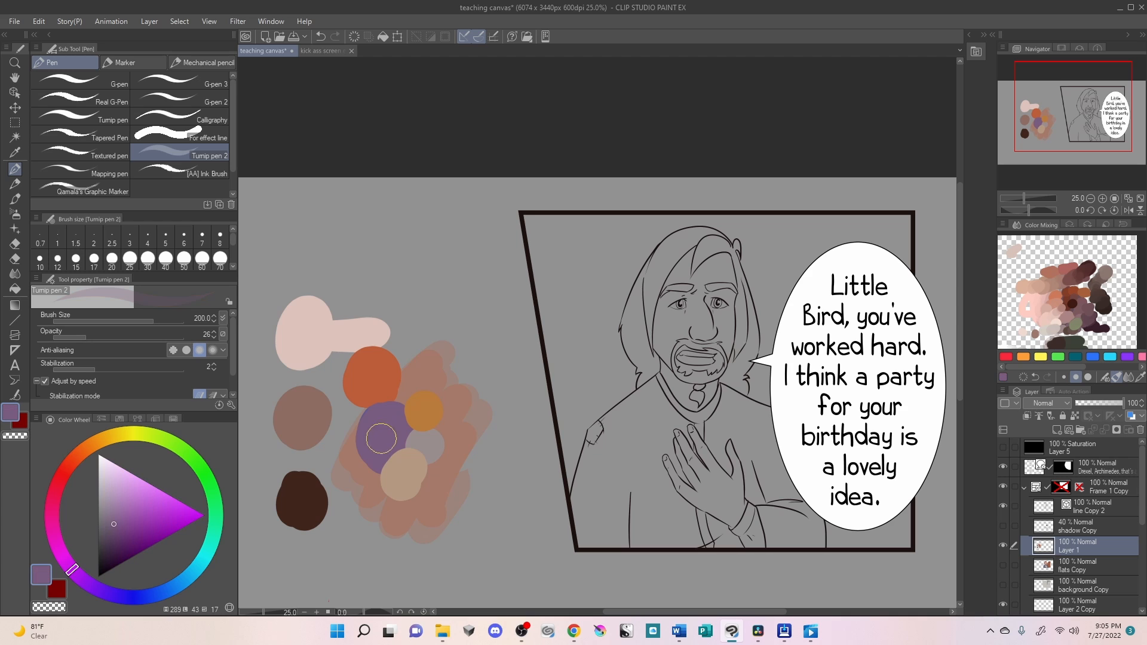
pyautogui.moveTo(72, 569); pyautogui.dragTo(79, 576)
pyautogui.moveTo(382, 420); pyautogui.dragTo(394, 476)
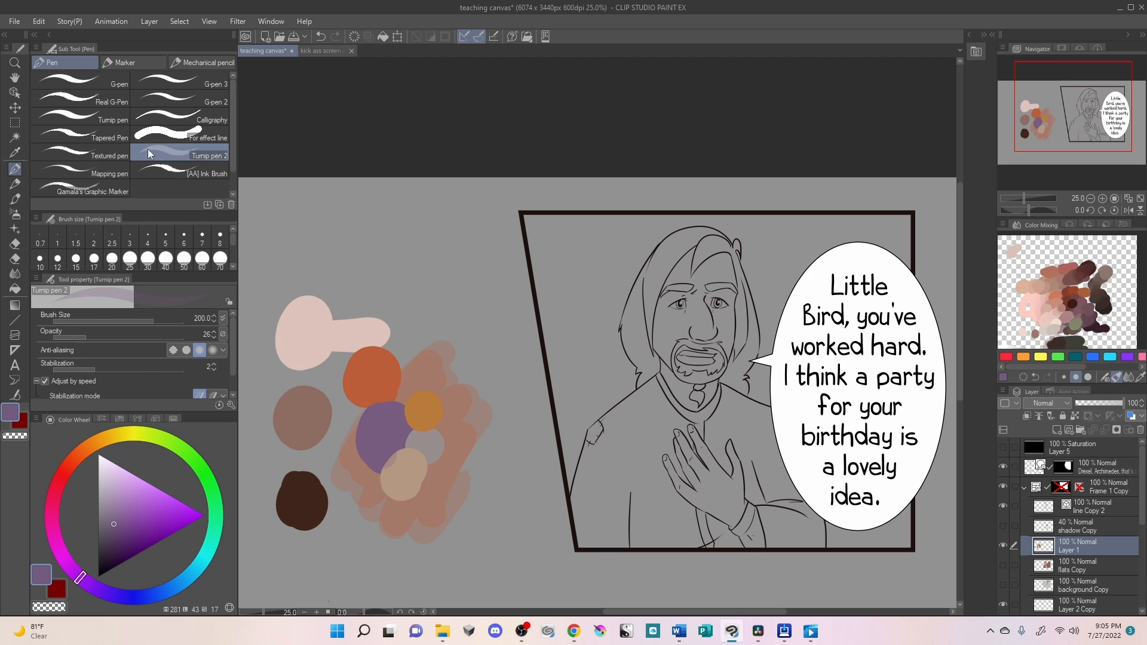
pyautogui.click(102, 127)
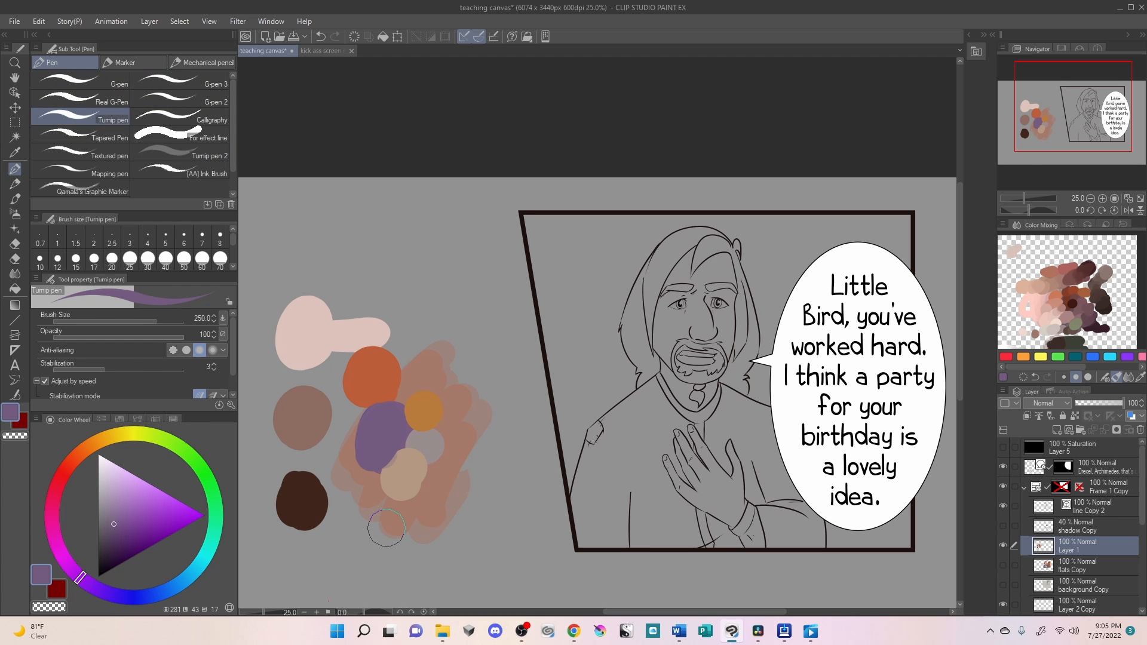
# - Repaint the beige swatch in a yellower tone and add a lighter cream patch inside it
pyautogui.keyDown('alt'); pyautogui.click(402, 478); pyautogui.keyUp('alt')
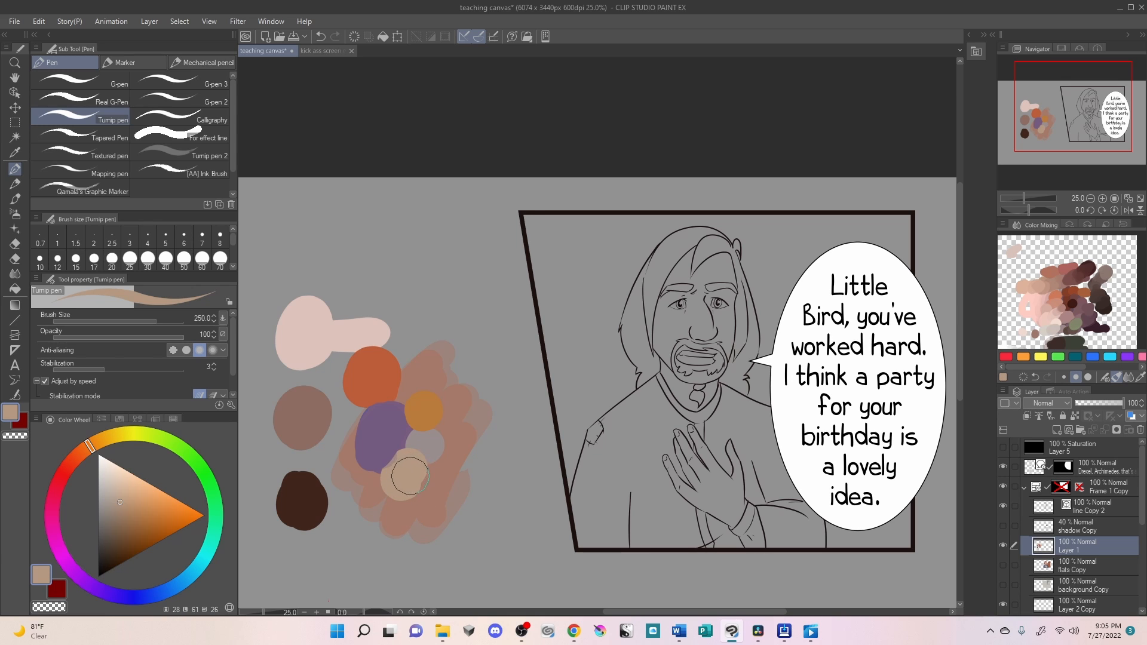
pyautogui.moveTo(94, 446); pyautogui.dragTo(111, 448)
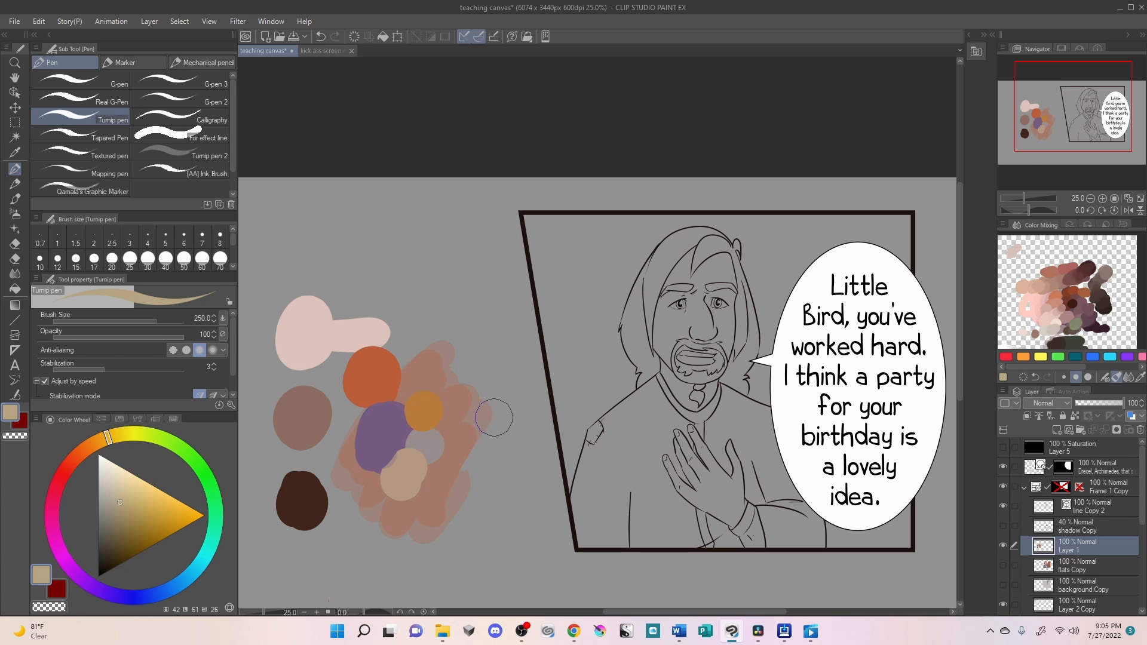
pyautogui.moveTo(406, 463)
pyautogui.mouseDown()
pyautogui.moveTo(393, 485)
pyautogui.moveTo(411, 478)
pyautogui.mouseUp()
pyautogui.moveTo(118, 494); pyautogui.dragTo(113, 484)
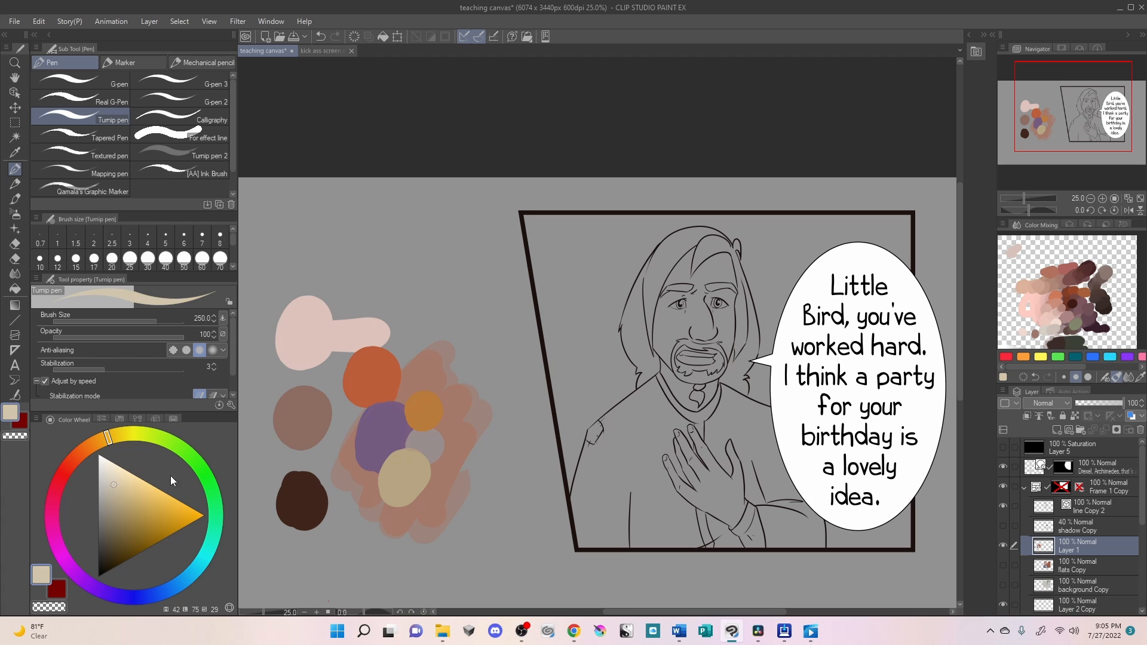
pyautogui.moveTo(398, 480)
pyautogui.mouseDown()
pyautogui.moveTo(406, 471)
pyautogui.moveTo(411, 496)
pyautogui.mouseUp()
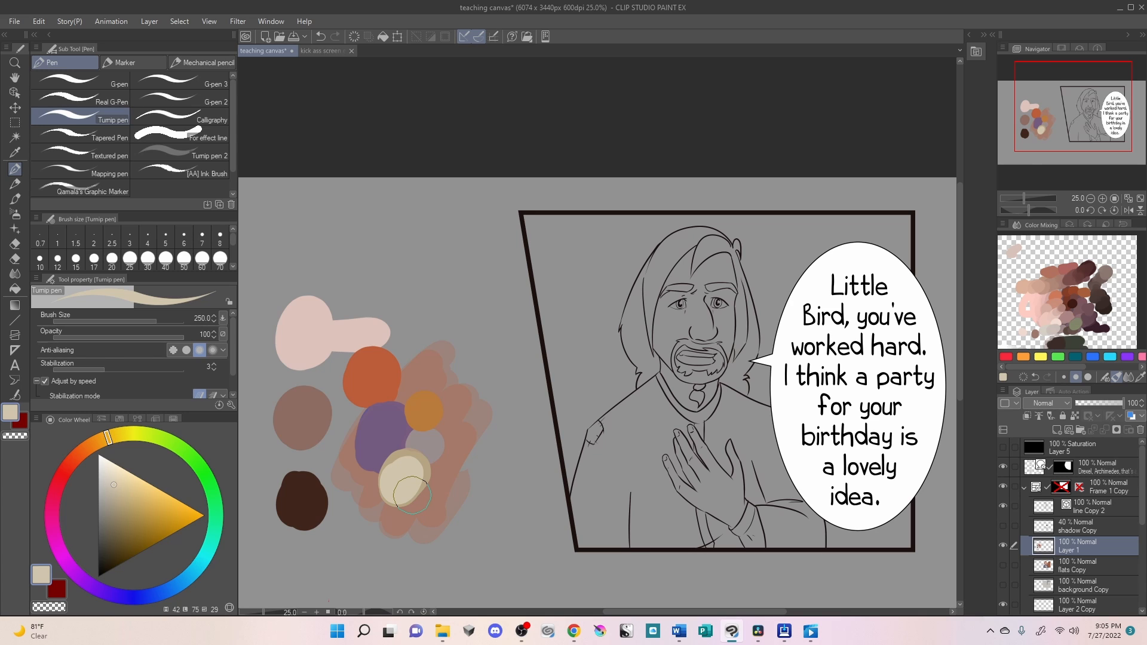
# - Sample the grey swatch beside the purple one and repaint it in a lighter pinkish grey
pyautogui.keyDown('alt'); pyautogui.click(418, 445); pyautogui.keyUp('alt')
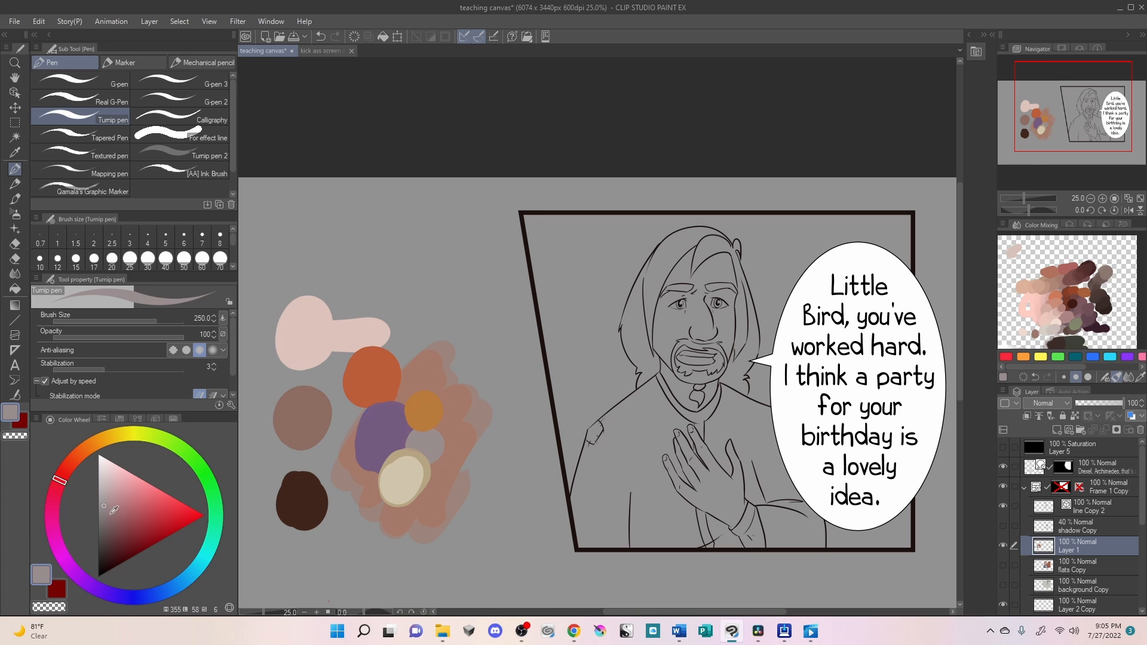
pyautogui.click(104, 491)
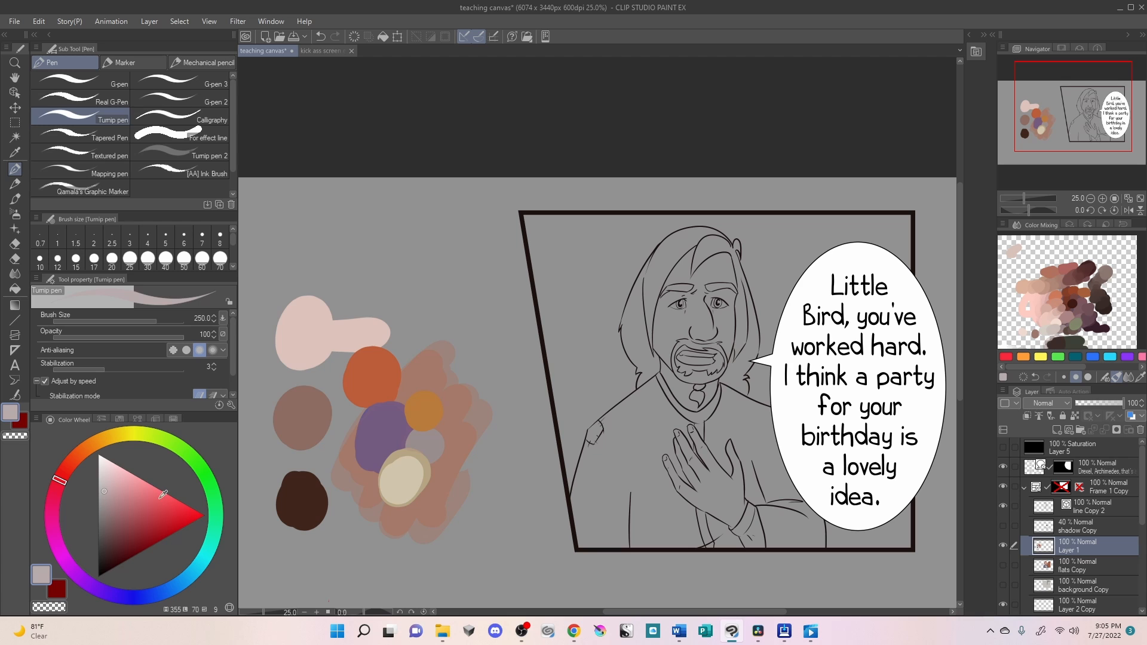
pyautogui.click(425, 448)
pyautogui.moveTo(425, 448); pyautogui.dragTo(422, 445)
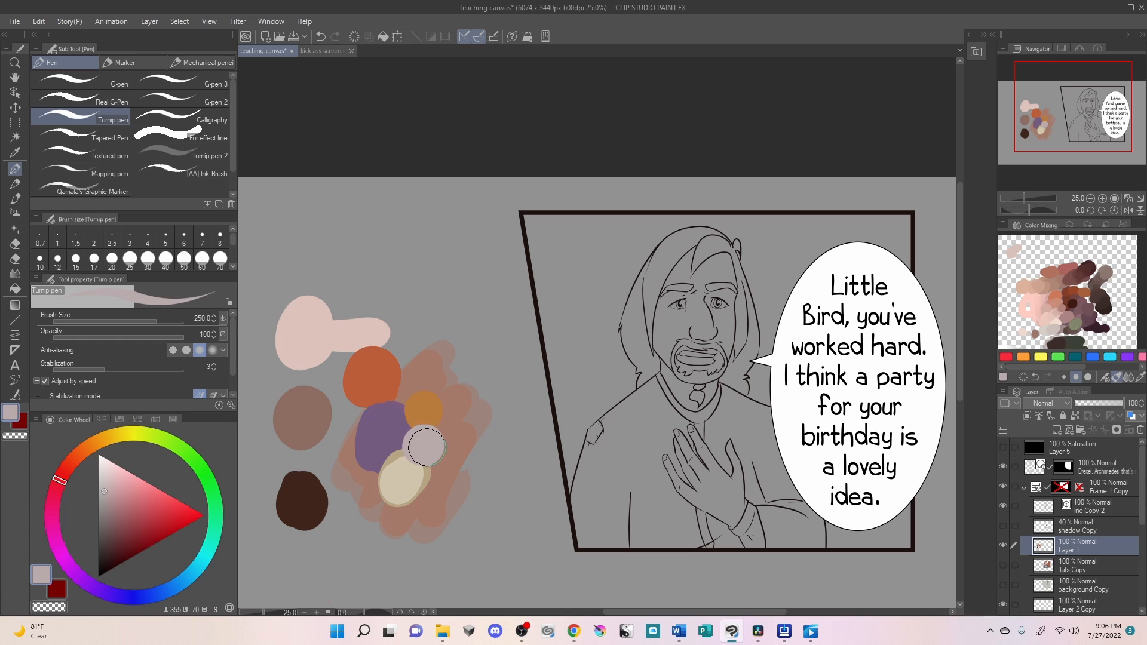
# - Sample the ochre-orange swatch and repaint it in a lighter orange
pyautogui.keyDown('alt'); pyautogui.click(422, 406); pyautogui.keyUp('alt')
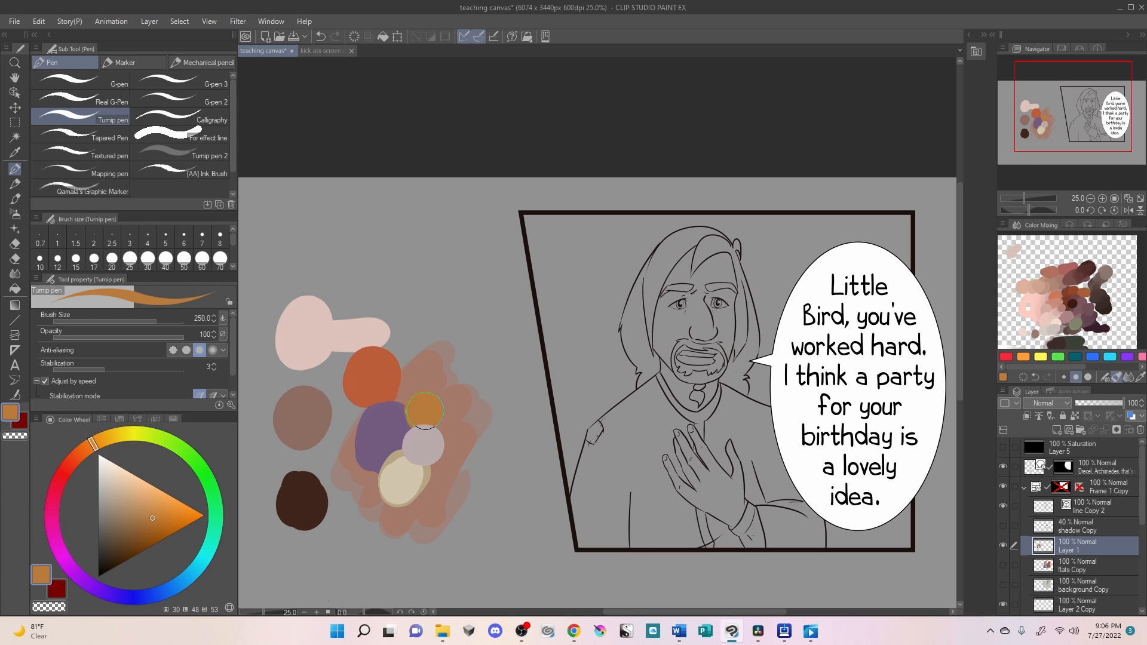
pyautogui.click(142, 505)
pyautogui.moveTo(425, 411); pyautogui.dragTo(425, 407)
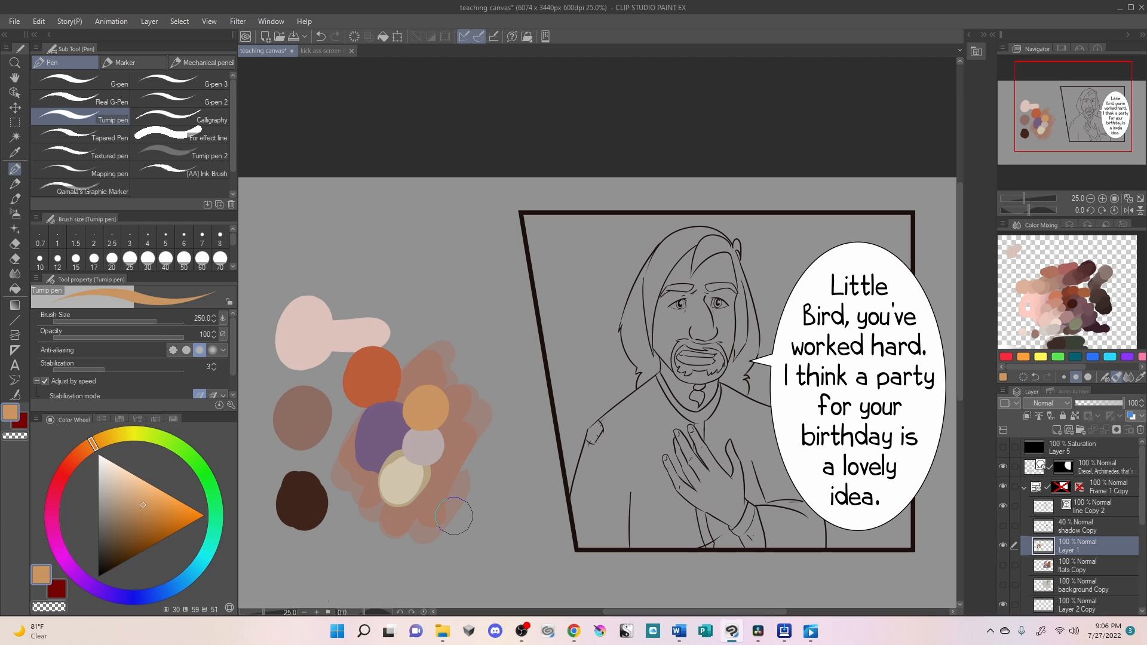
# - Fill the character's face, the skin around the mouth, the neck and the hand with the sampled pale pink
pyautogui.keyDown('alt'); pyautogui.click(302, 328); pyautogui.keyUp('alt')
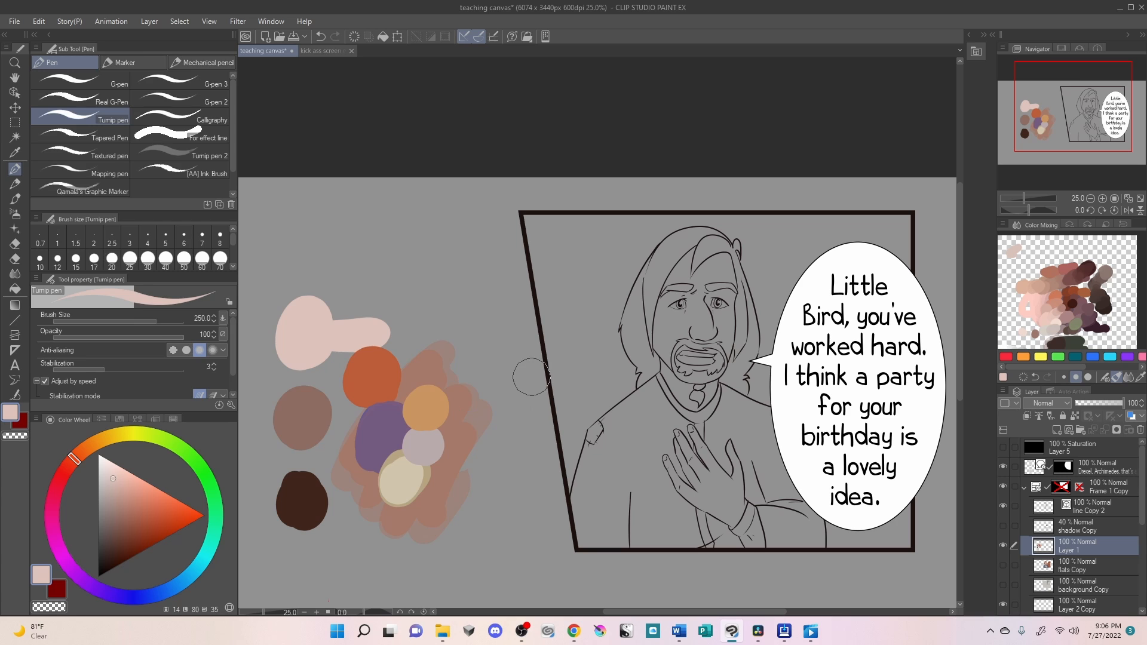
pyautogui.press('g')
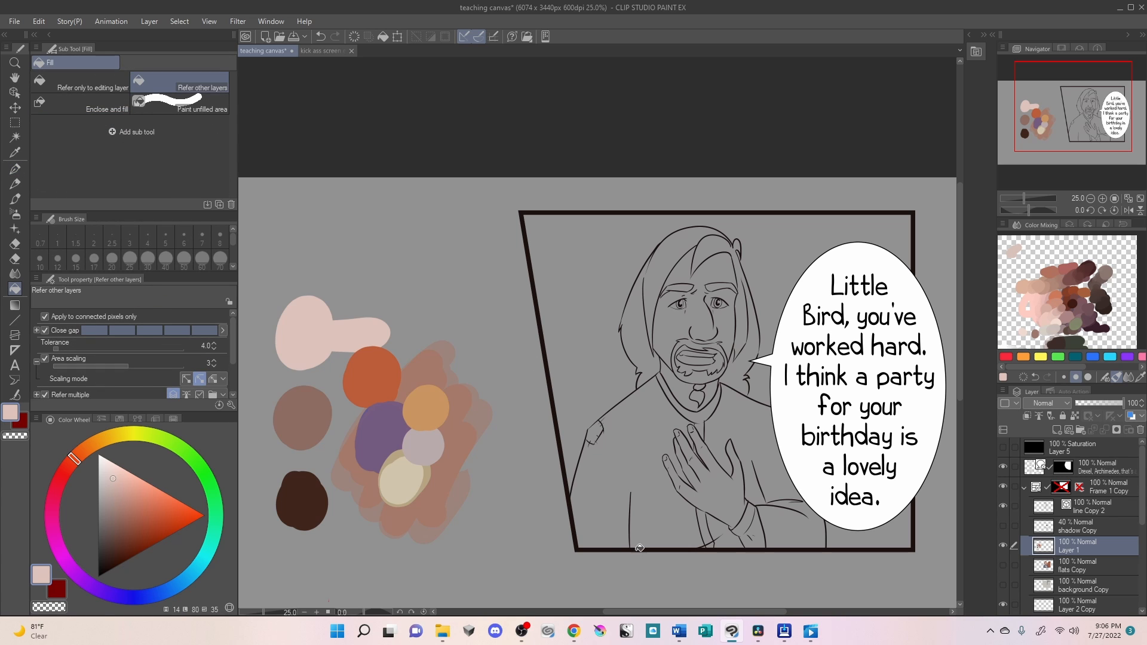
pyautogui.click(726, 323)
pyautogui.click(694, 322)
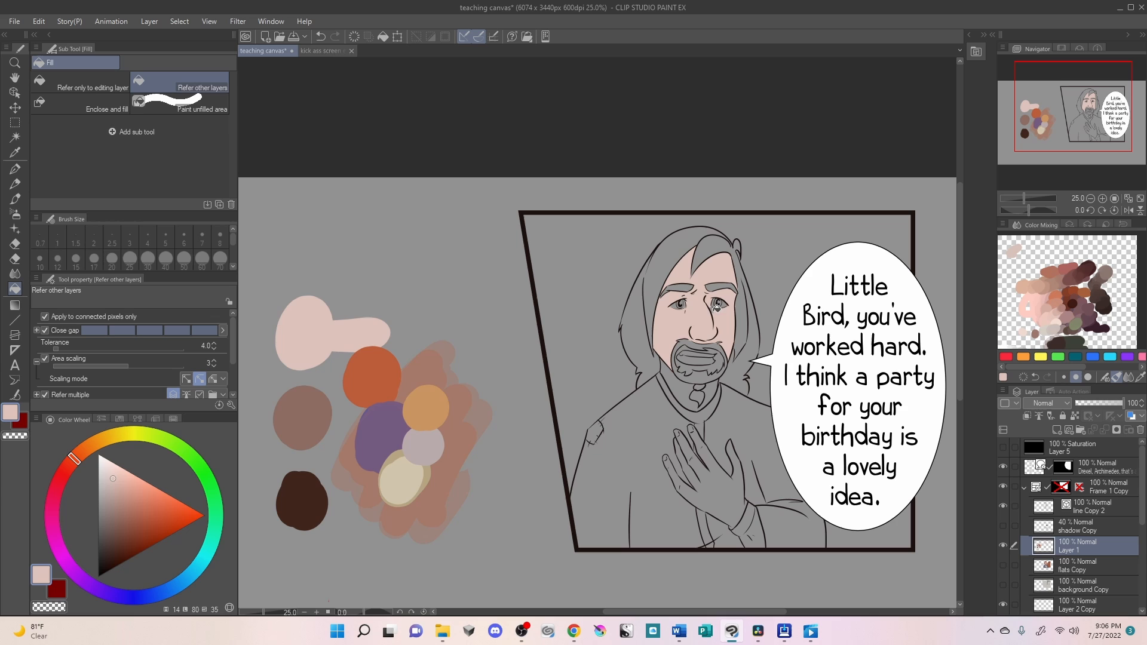
pyautogui.click(721, 363)
pyautogui.click(685, 348)
pyautogui.click(715, 350)
pyautogui.click(687, 377)
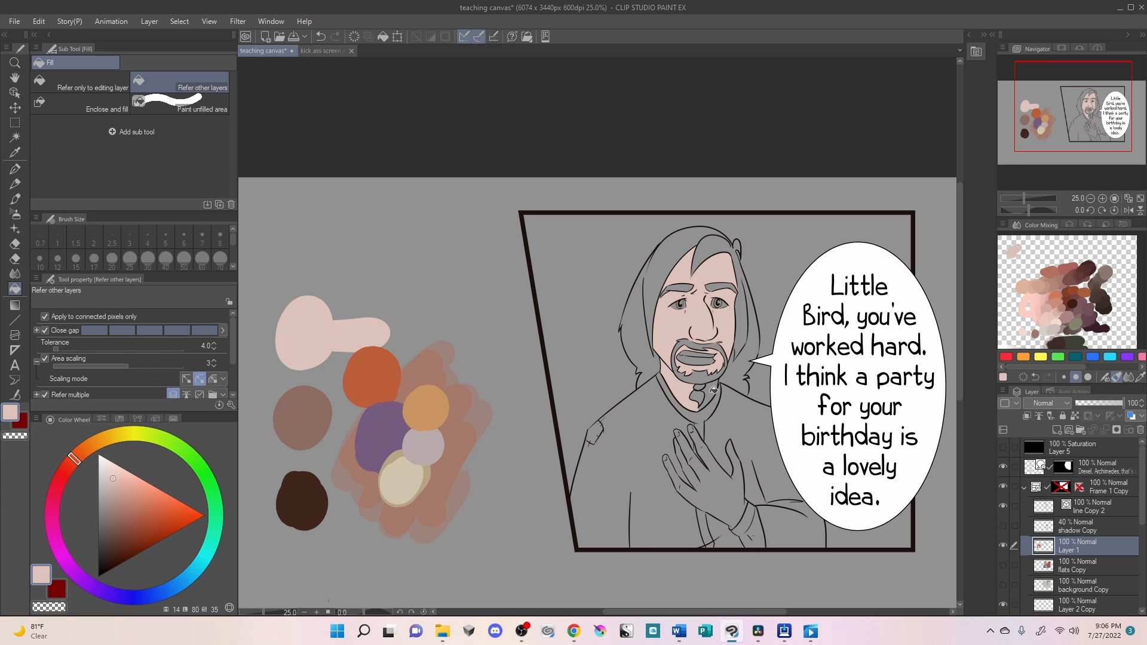
pyautogui.click(711, 494)
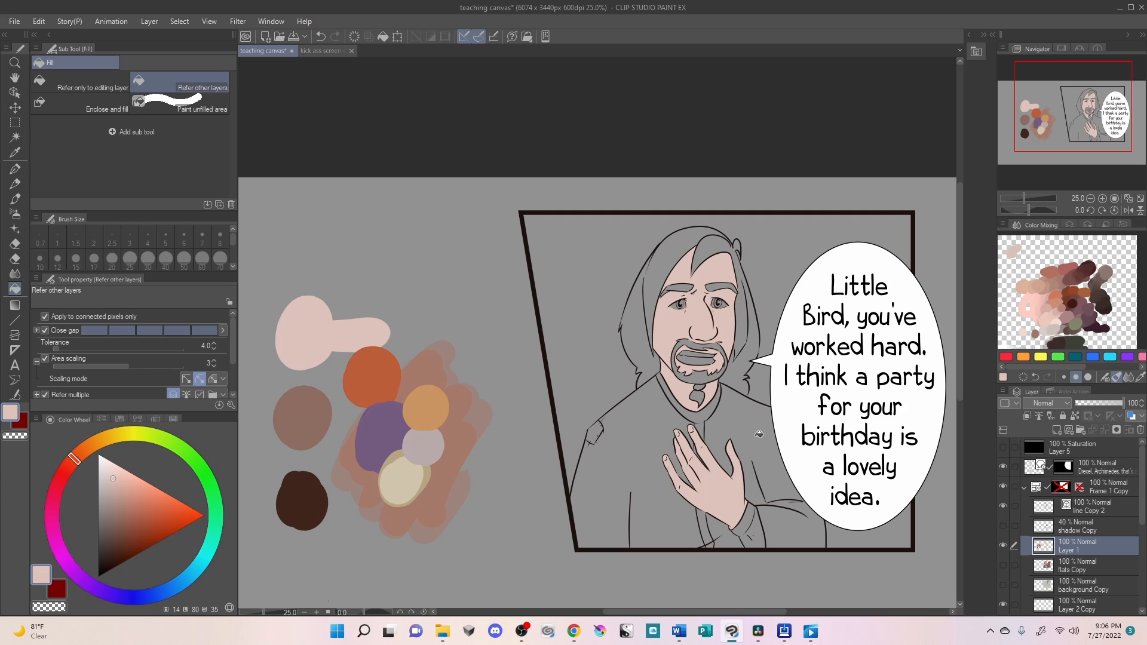
# - Fill all sections of the character's hair with the sampled burnt orange
pyautogui.keyDown('alt'); pyautogui.click(371, 373); pyautogui.keyUp('alt')
pyautogui.click(667, 256)
pyautogui.click(720, 246)
pyautogui.click(756, 334)
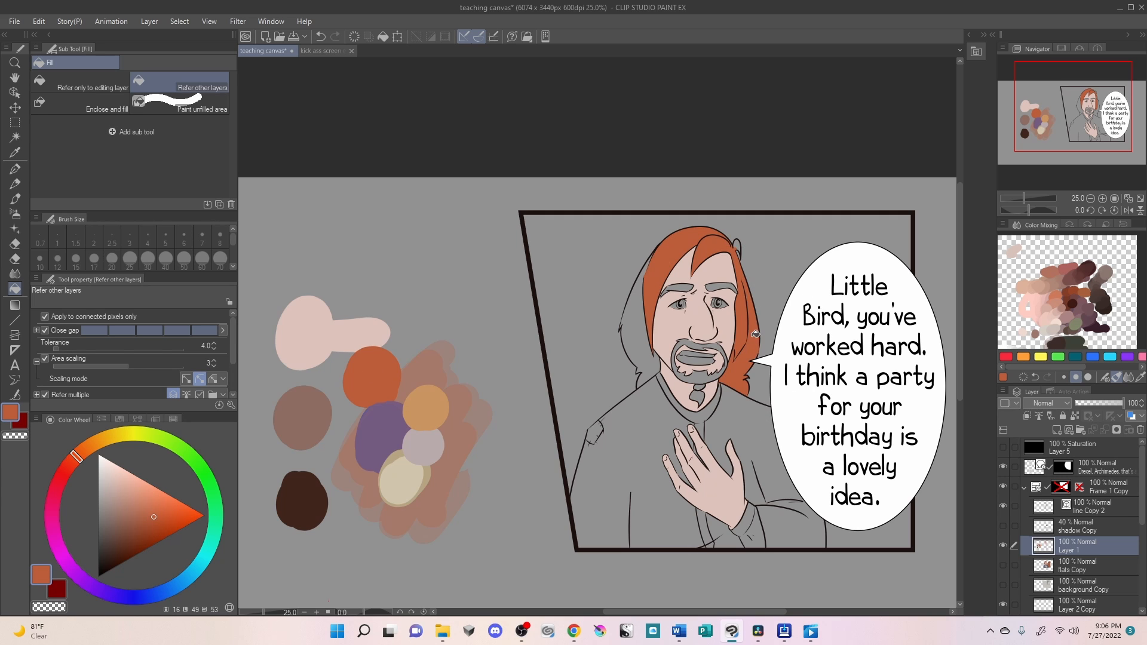
pyautogui.click(739, 245)
pyautogui.click(638, 336)
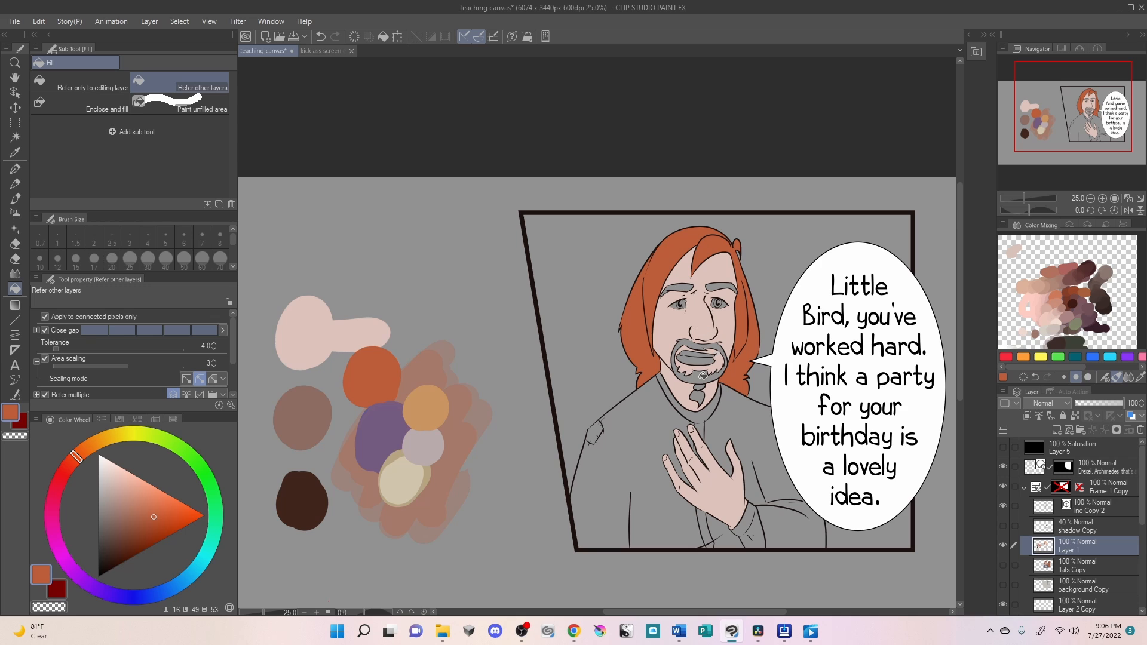
# - Fill the beard, moustache and both eyebrows with the same burnt orange
pyautogui.click(703, 375)
pyautogui.click(703, 393)
pyautogui.click(688, 348)
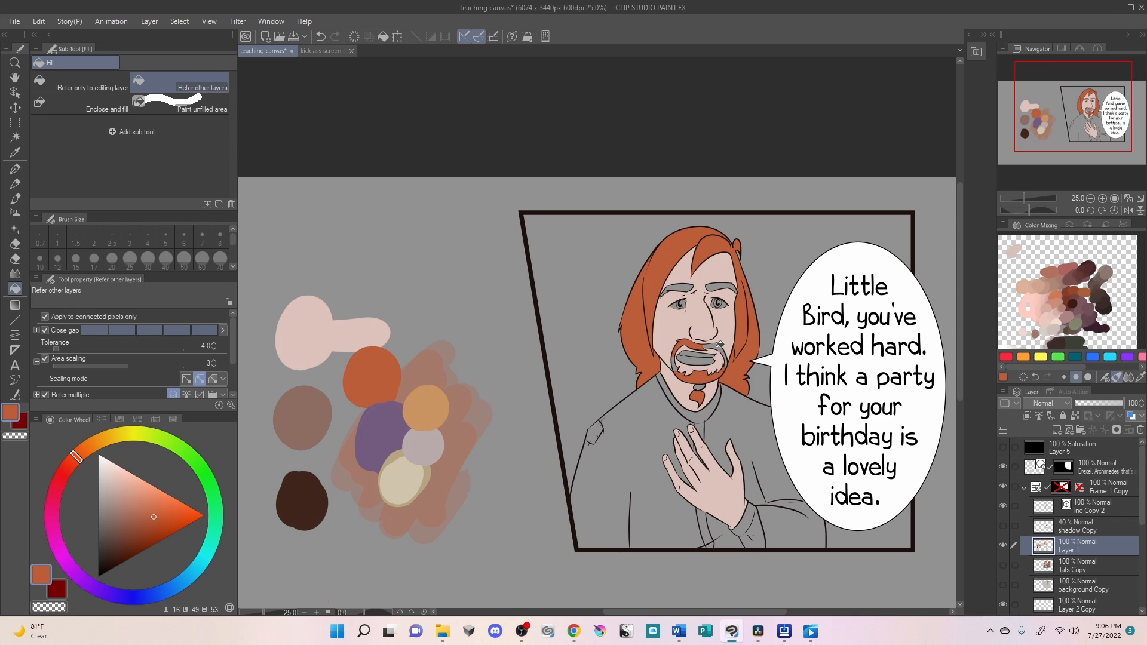
pyautogui.click(678, 286)
pyautogui.click(720, 285)
# - Lighten the sampled pale pink to a near-white pink and paint a new swatch above the pale pink extension
pyautogui.keyDown('alt'); pyautogui.click(304, 332); pyautogui.keyUp('alt')
pyautogui.click(105, 472)
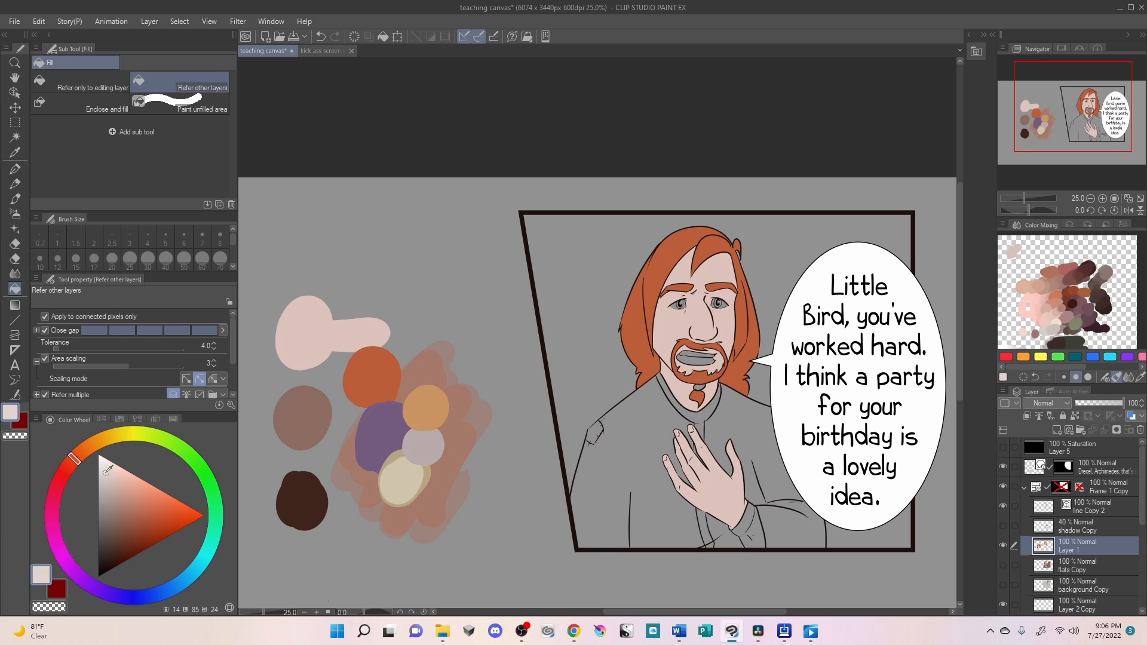
pyautogui.click(15, 169)
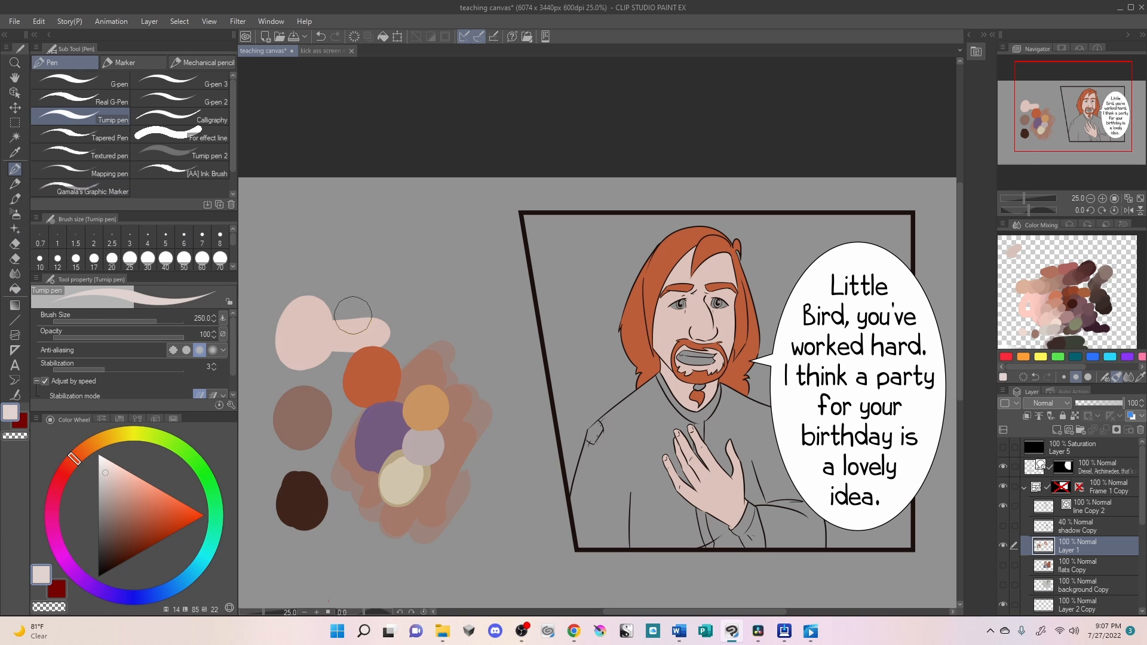
pyautogui.moveTo(358, 308)
pyautogui.mouseDown()
pyautogui.moveTo(361, 286)
pyautogui.moveTo(350, 297)
pyautogui.mouseUp()
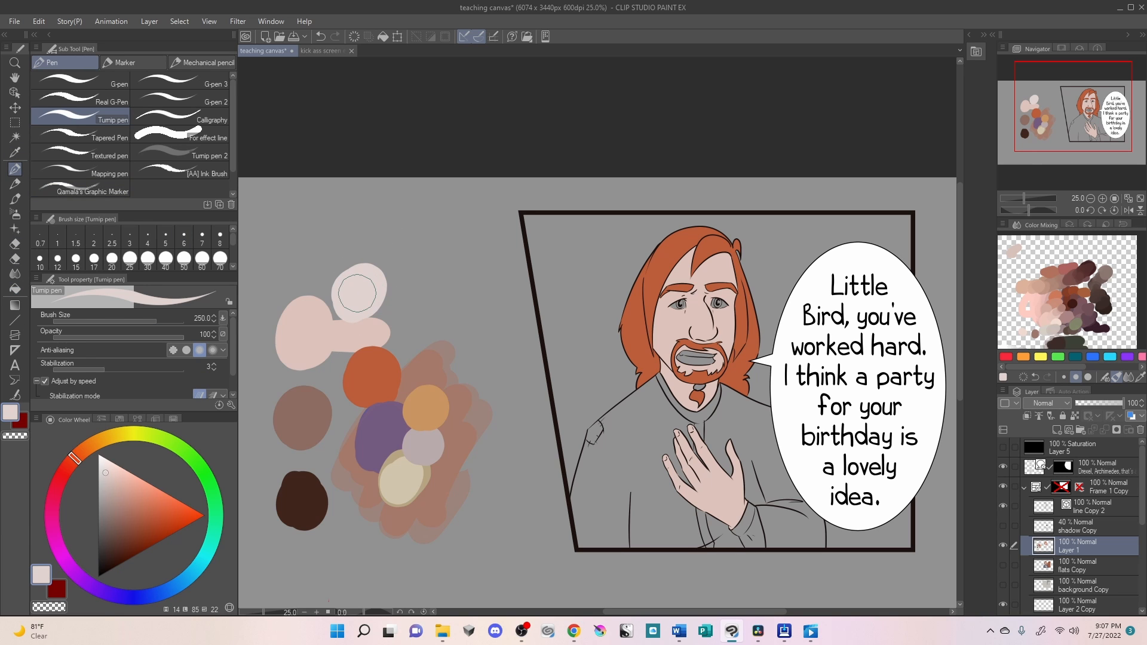
# - Fill the inside of the character's open mouth with a very dark brown
pyautogui.press('g')
pyautogui.scroll(1, 360, 291)
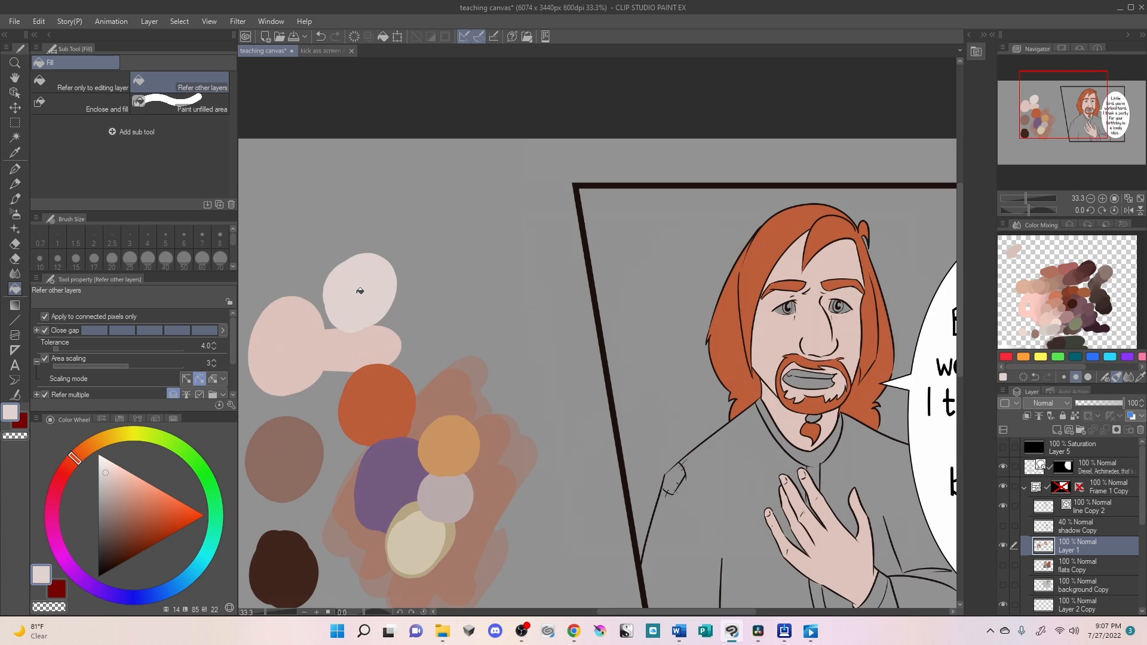
pyautogui.moveTo(796, 479); pyautogui.dragTo(688, 361)
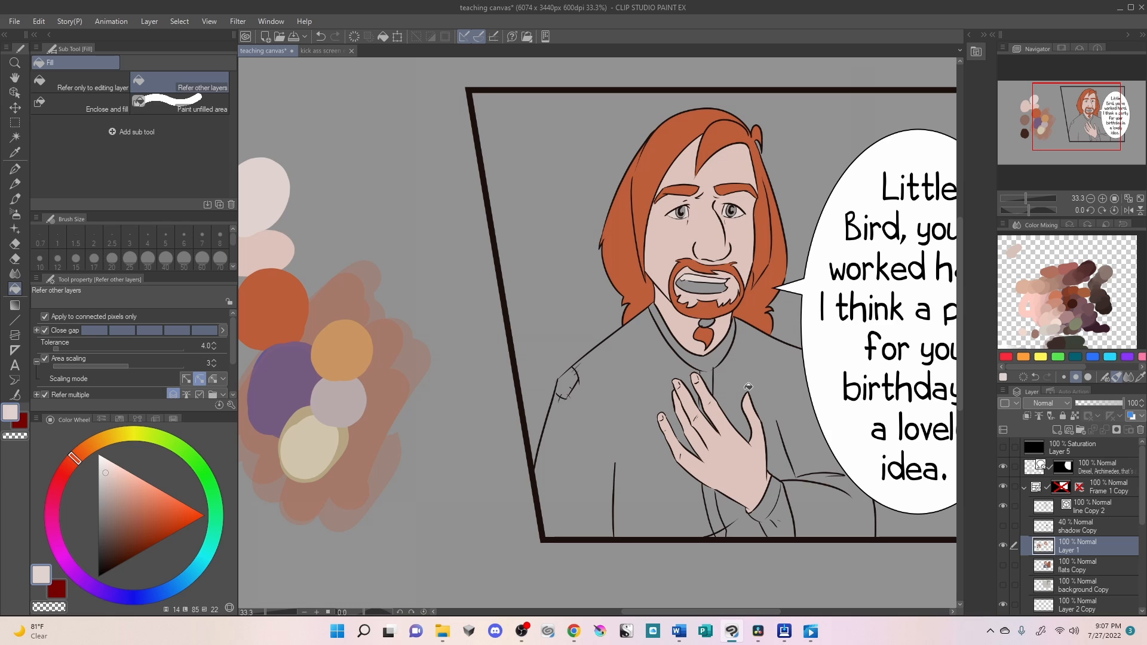
pyautogui.click(107, 558)
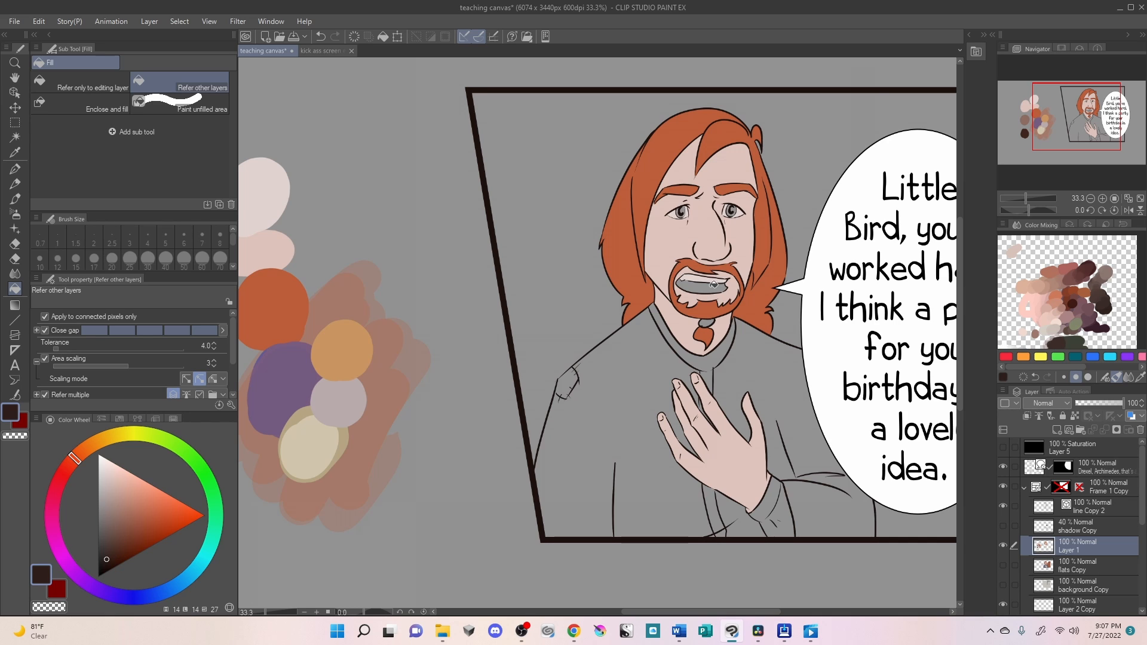
pyautogui.click(714, 285)
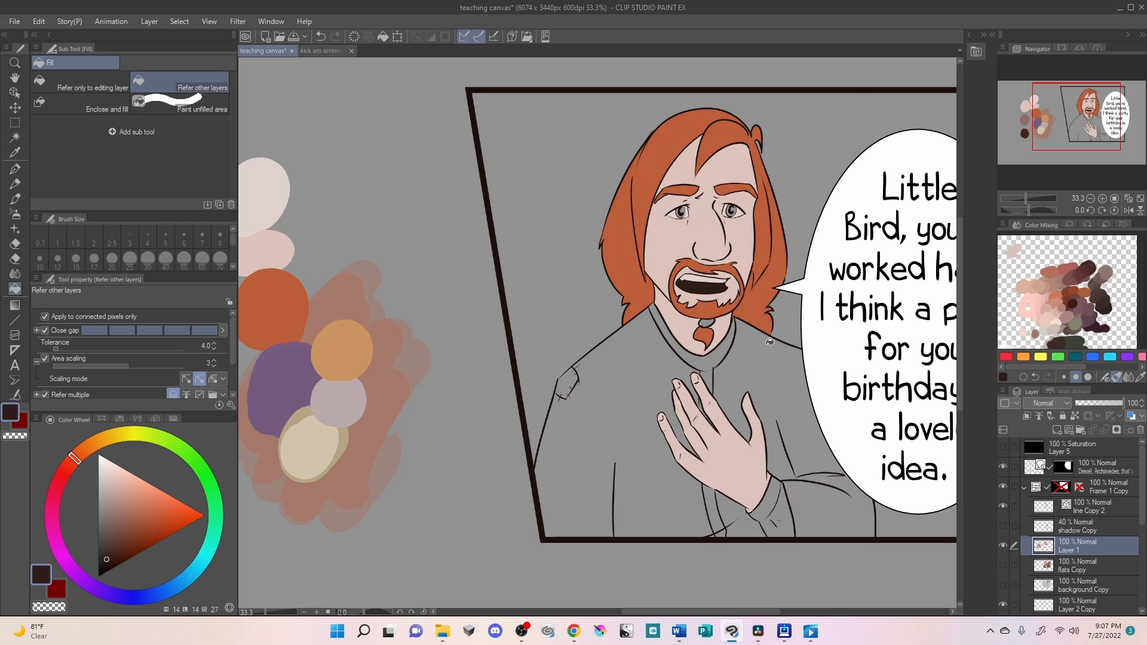
# - Fill both irises with a muted light blue and the beard clasp with the sampled light orange
pyautogui.click(118, 483)
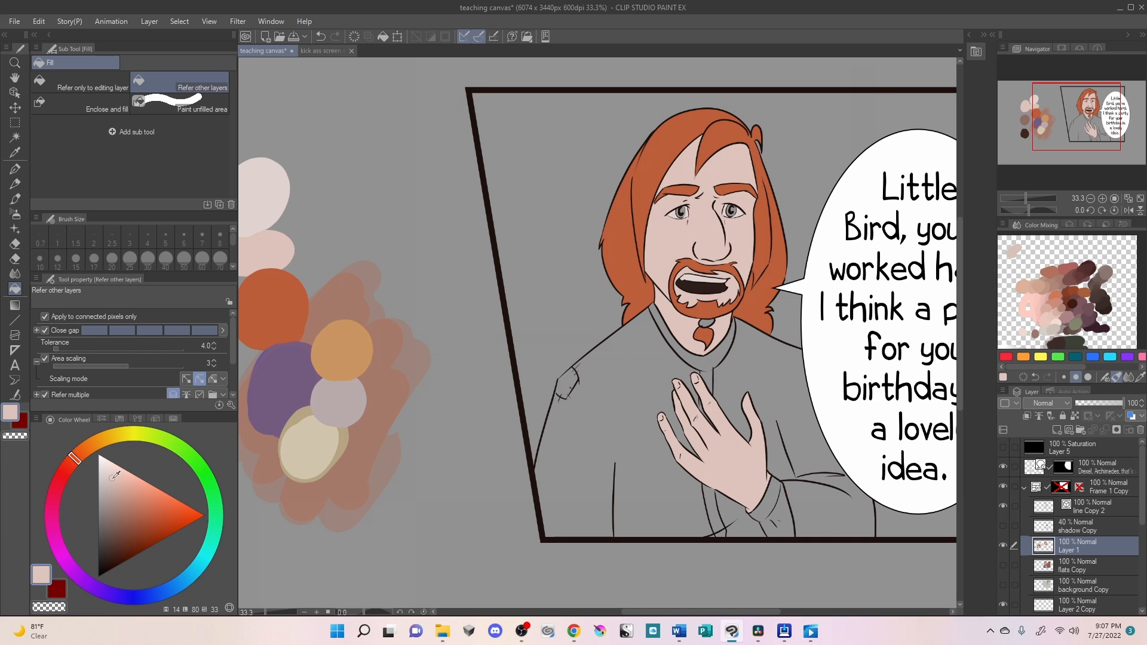
pyautogui.click(195, 570)
pyautogui.moveTo(123, 482); pyautogui.dragTo(128, 494)
pyautogui.moveTo(199, 571); pyautogui.dragTo(177, 586)
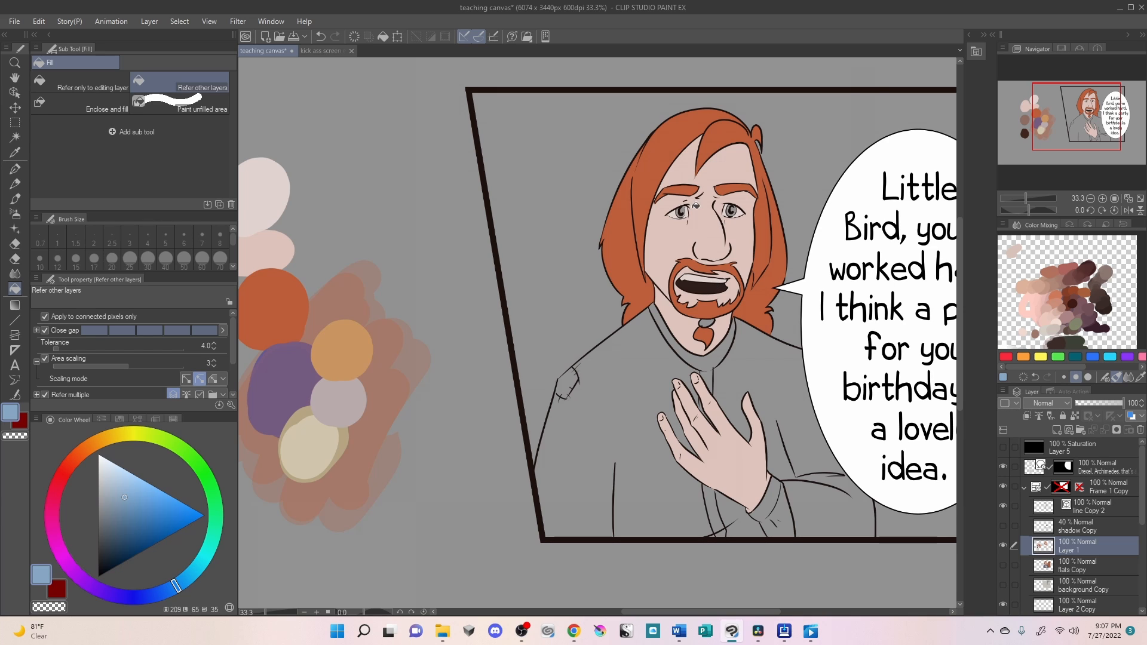
pyautogui.click(684, 209)
pyautogui.click(733, 209)
pyautogui.keyDown('alt'); pyautogui.click(343, 348); pyautogui.keyUp('alt')
pyautogui.click(711, 321)
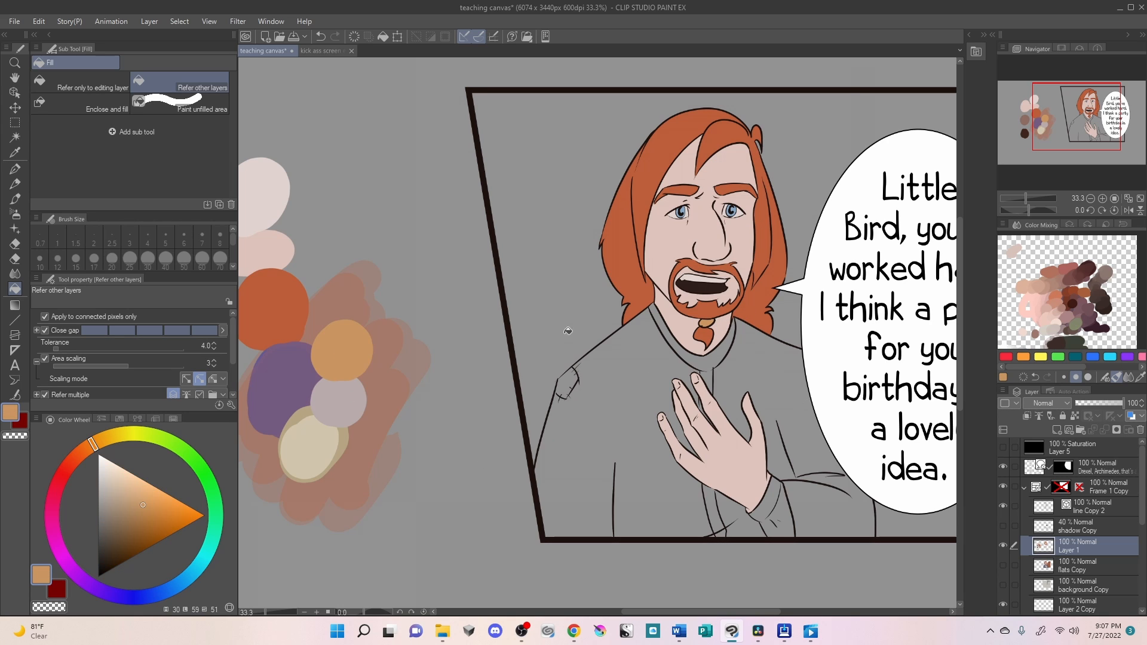
# - Fill the character's robe and sleeves with the sampled purple, leaving the collar, cuff and shoulder patch unfilled
pyautogui.keyDown('alt'); pyautogui.click(282, 383); pyautogui.keyUp('alt')
pyautogui.click(649, 366)
pyautogui.click(745, 365)
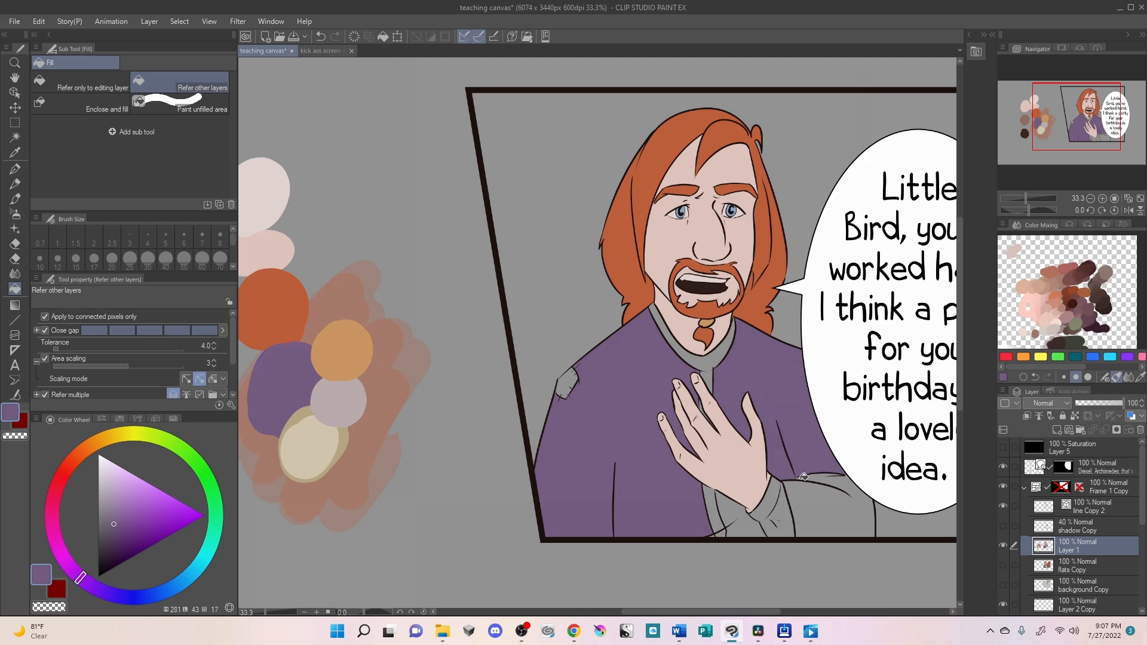
pyautogui.click(803, 476)
pyautogui.click(731, 504)
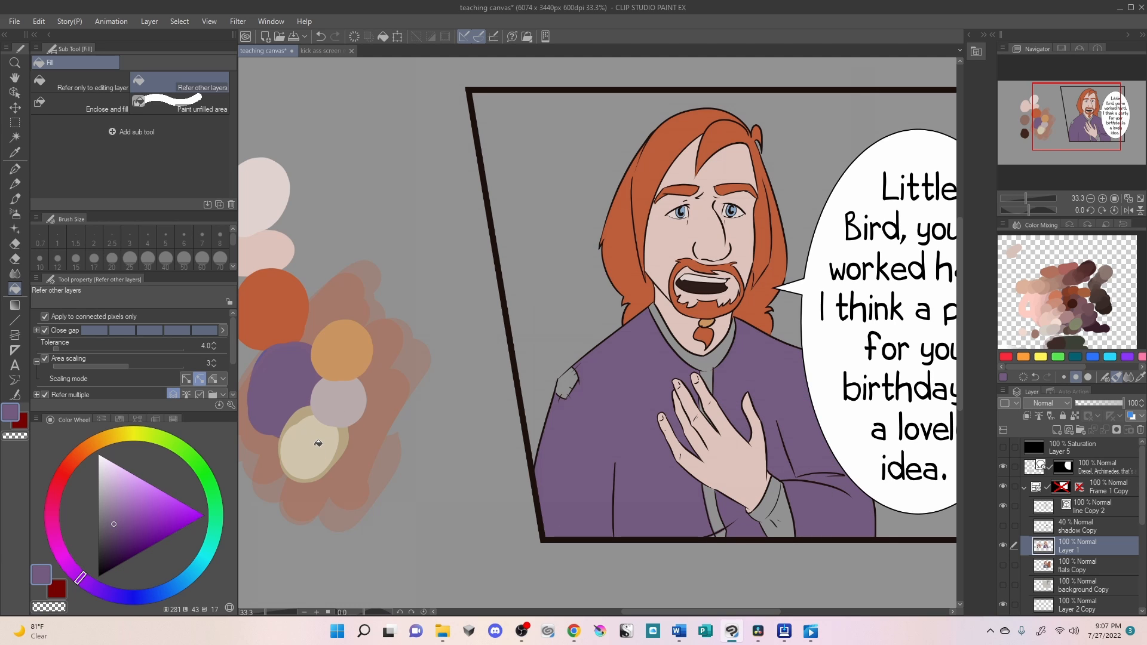
# - Fill the collar and shoulder patch with the sampled pale mauve and the cuff with the sampled cream
pyautogui.keyDown('alt'); pyautogui.click(344, 385); pyautogui.keyUp('alt')
pyautogui.click(719, 362)
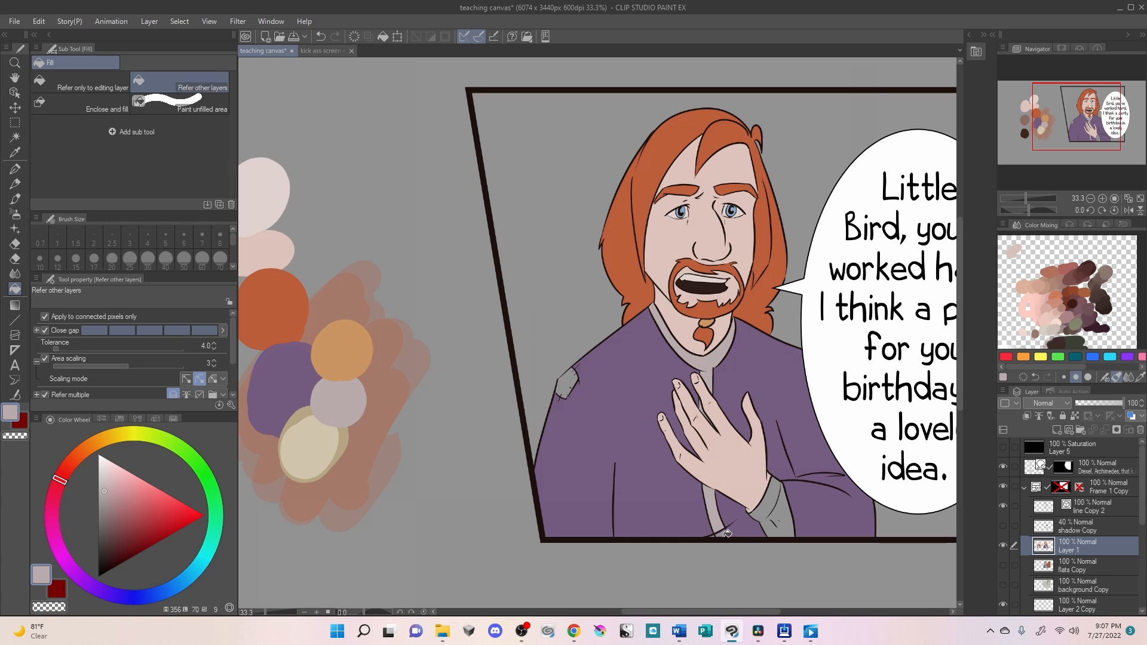
pyautogui.click(571, 378)
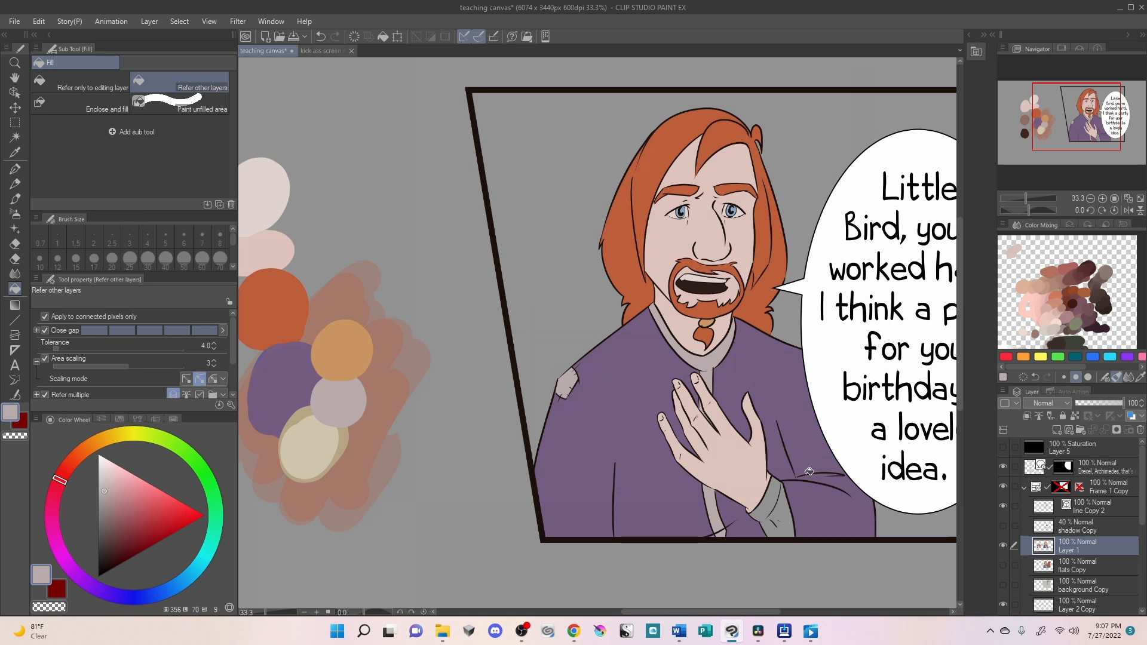
pyautogui.keyDown('alt'); pyautogui.click(301, 452); pyautogui.keyUp('alt')
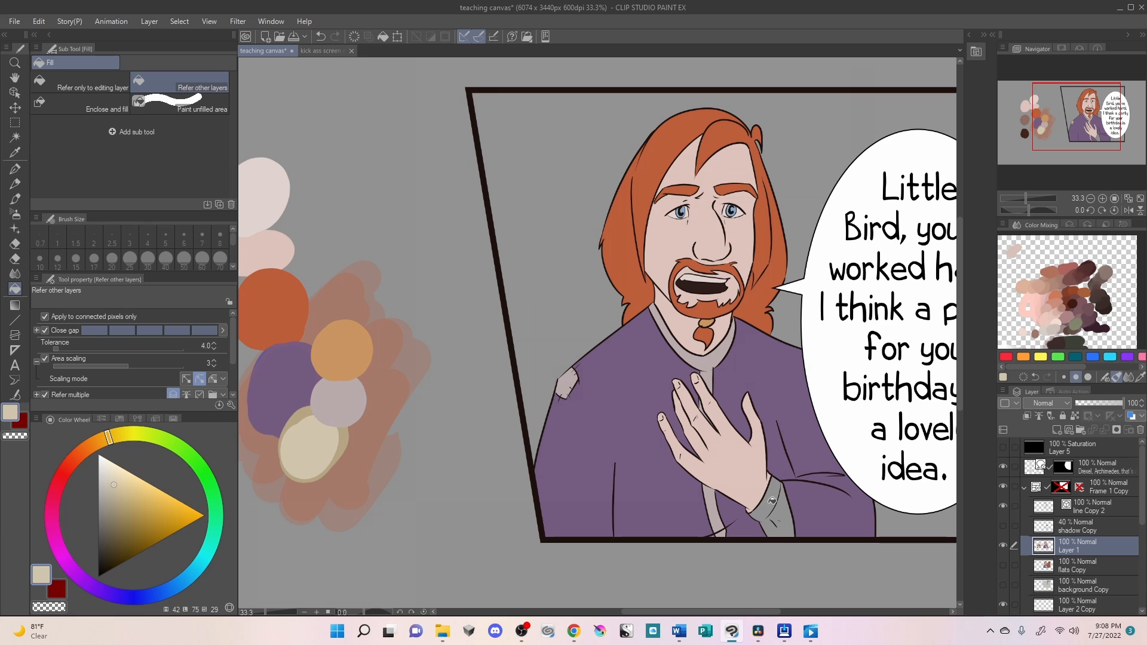
pyautogui.click(780, 499)
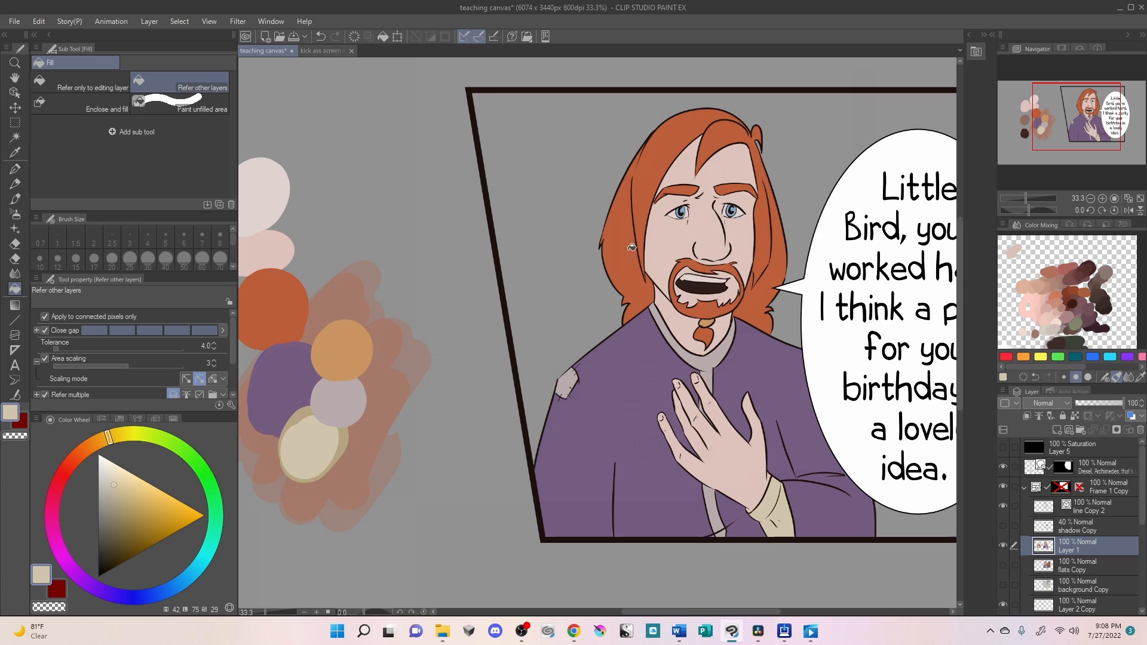
# - Darken the robe's sampled purple to a deep shade and refill both sides of the robe and the sleeve with it
pyautogui.keyDown('alt'); pyautogui.click(634, 385); pyautogui.keyUp('alt')
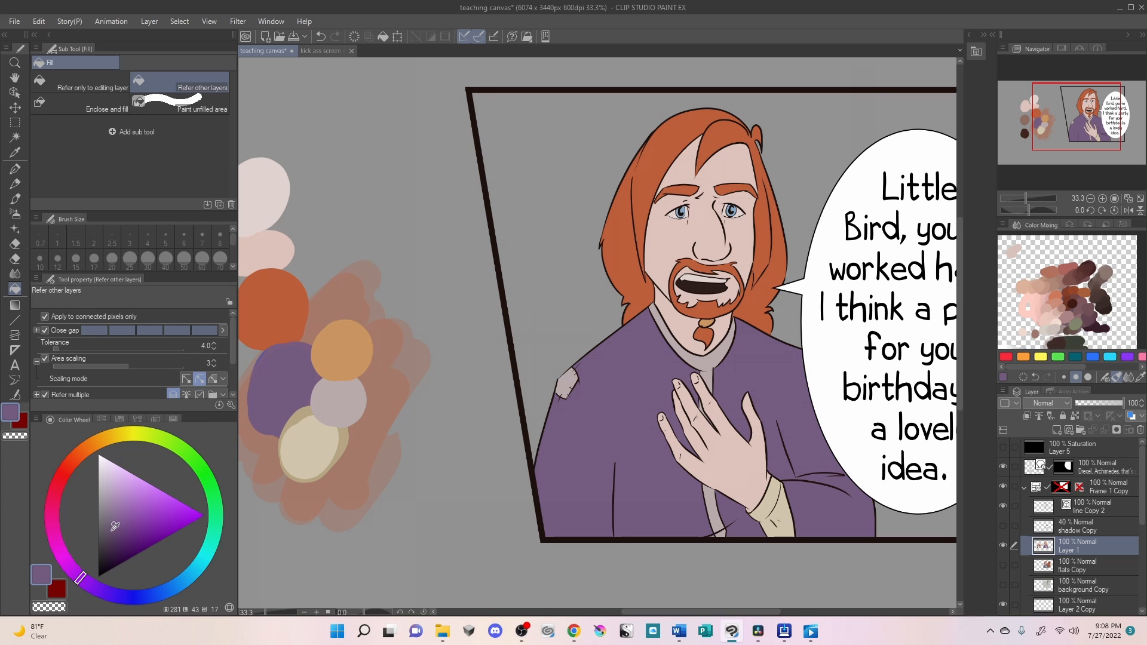
pyautogui.moveTo(115, 526); pyautogui.dragTo(107, 540)
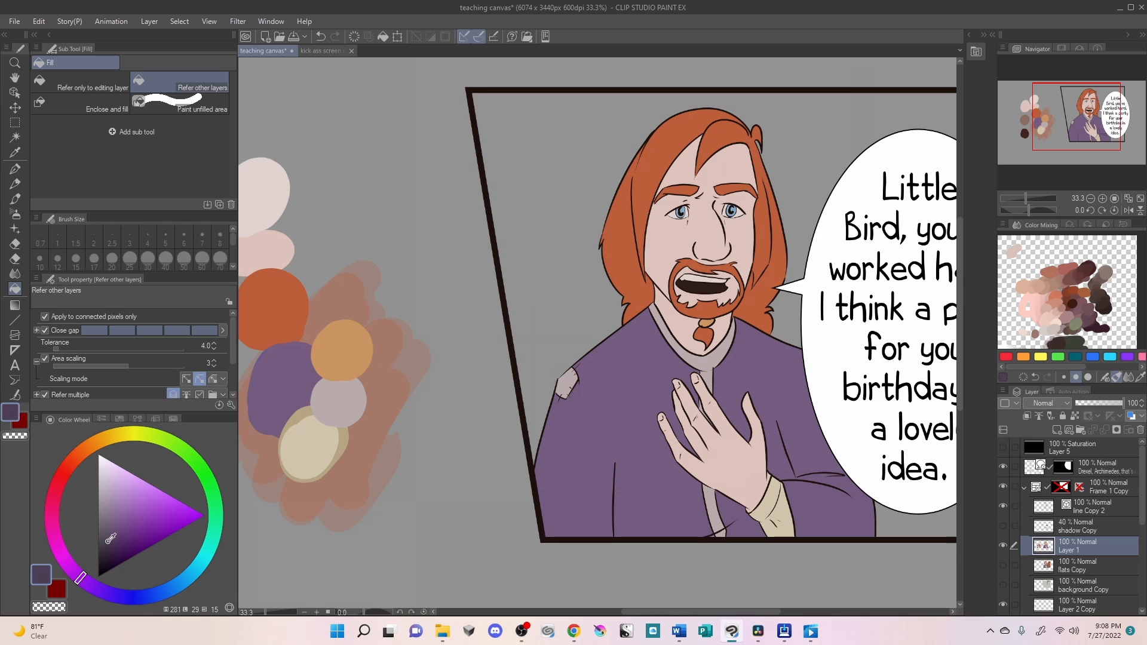
pyautogui.click(620, 422)
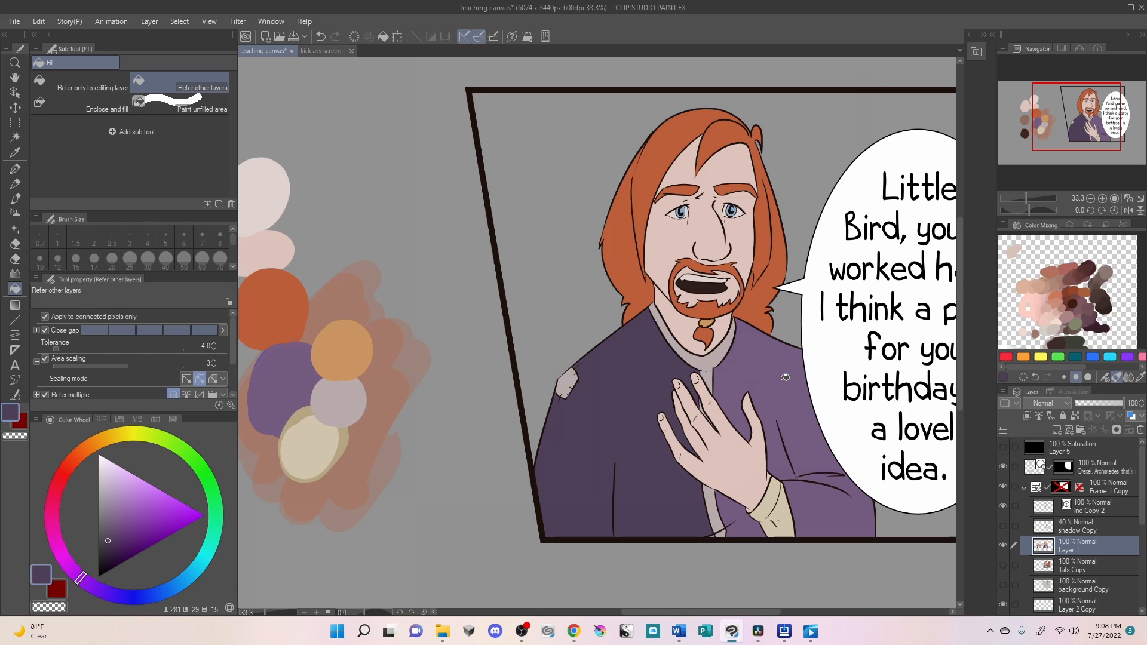
pyautogui.click(781, 383)
pyautogui.click(823, 505)
pyautogui.click(745, 513)
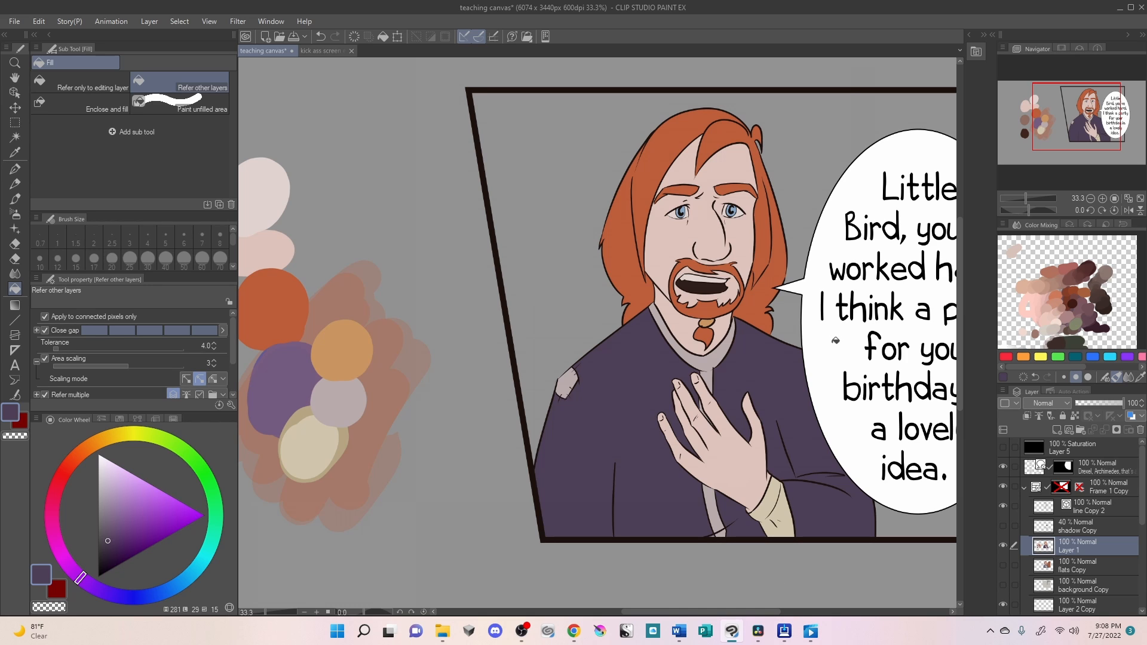
# - Try a light greyish lavender on both sides of the robe and the sleeve
pyautogui.click(114, 506)
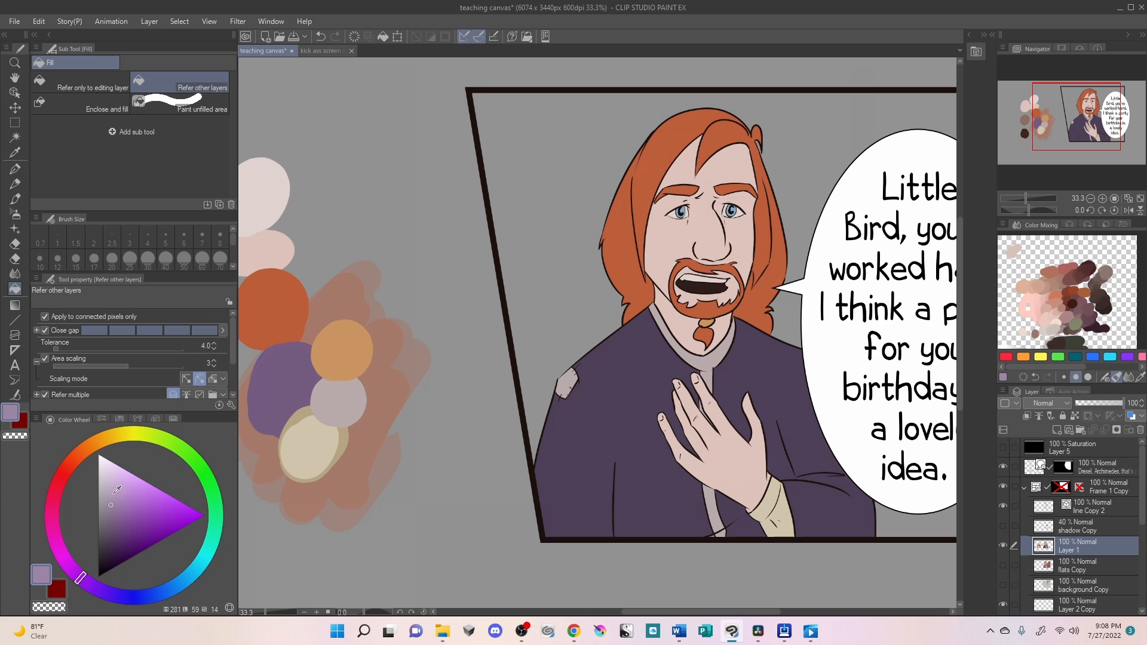
pyautogui.click(107, 499)
pyautogui.click(623, 382)
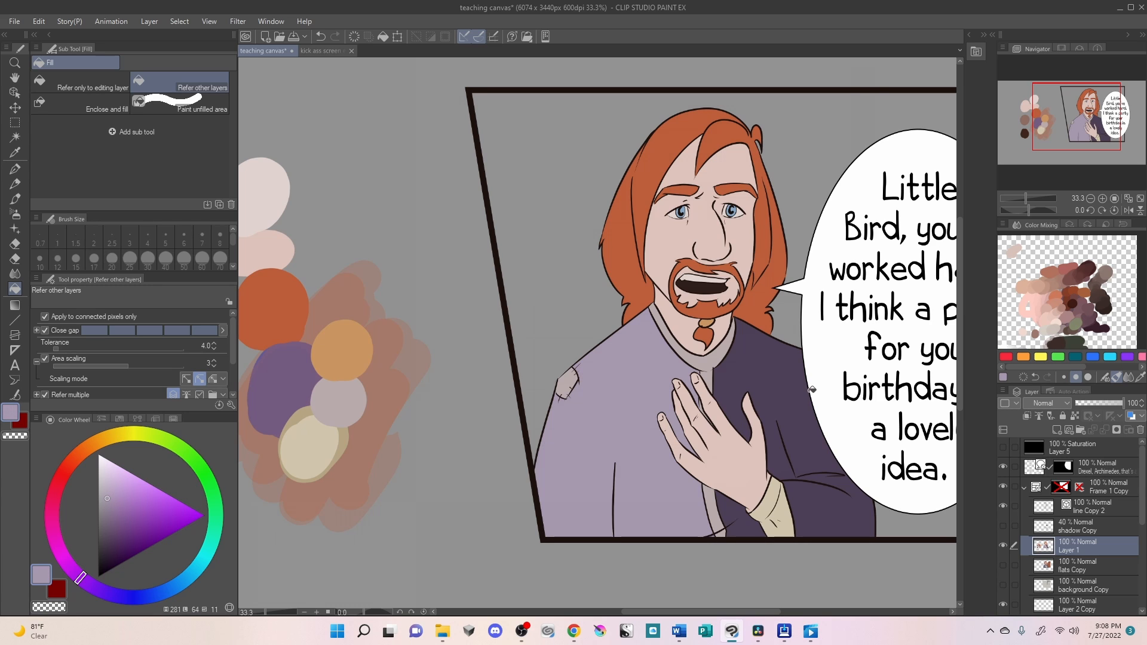
pyautogui.click(783, 388)
pyautogui.click(817, 508)
pyautogui.click(754, 528)
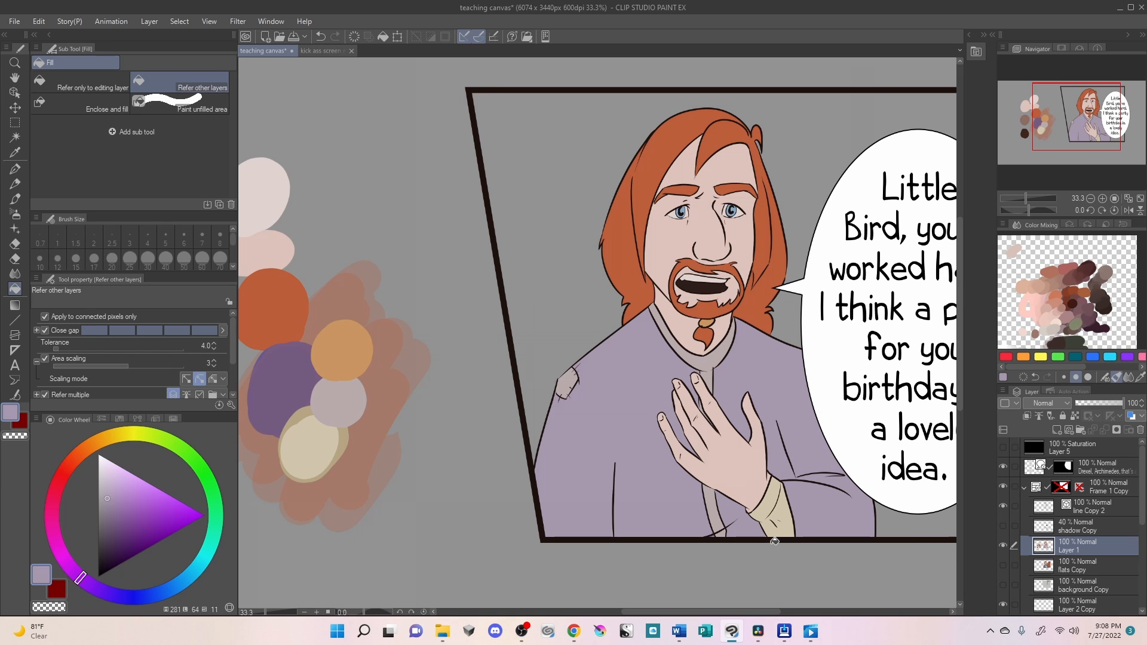
# - Show the background Copy layer behind the character
pyautogui.scroll(-1, 710, 435)
pyautogui.scroll(1, 710, 435)
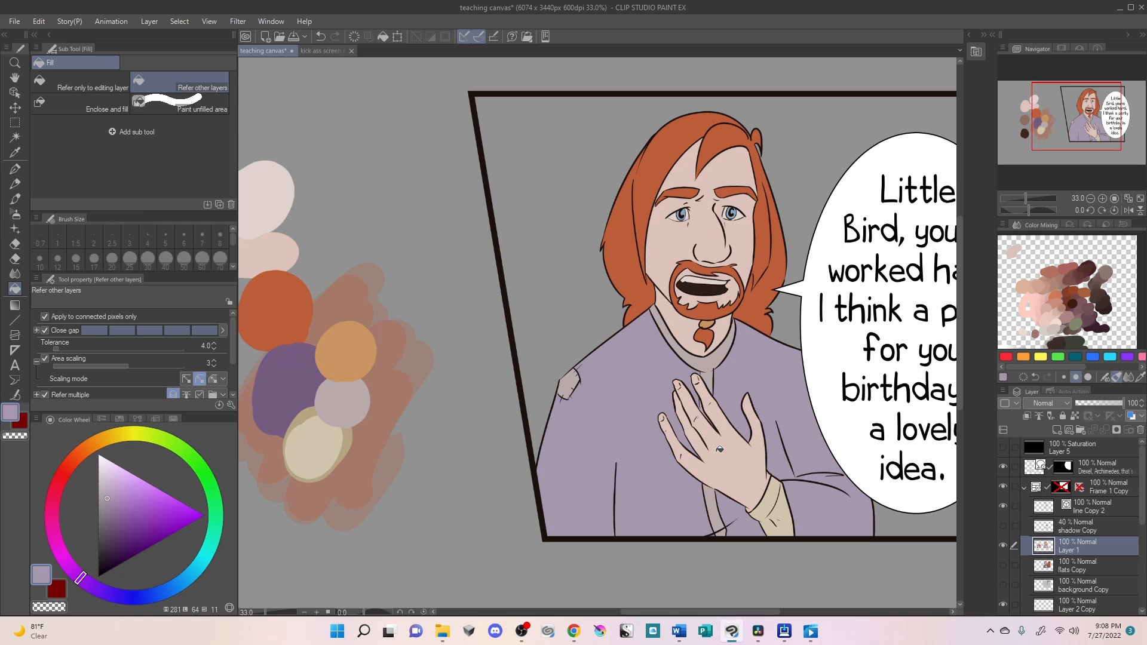
pyautogui.click(1002, 584)
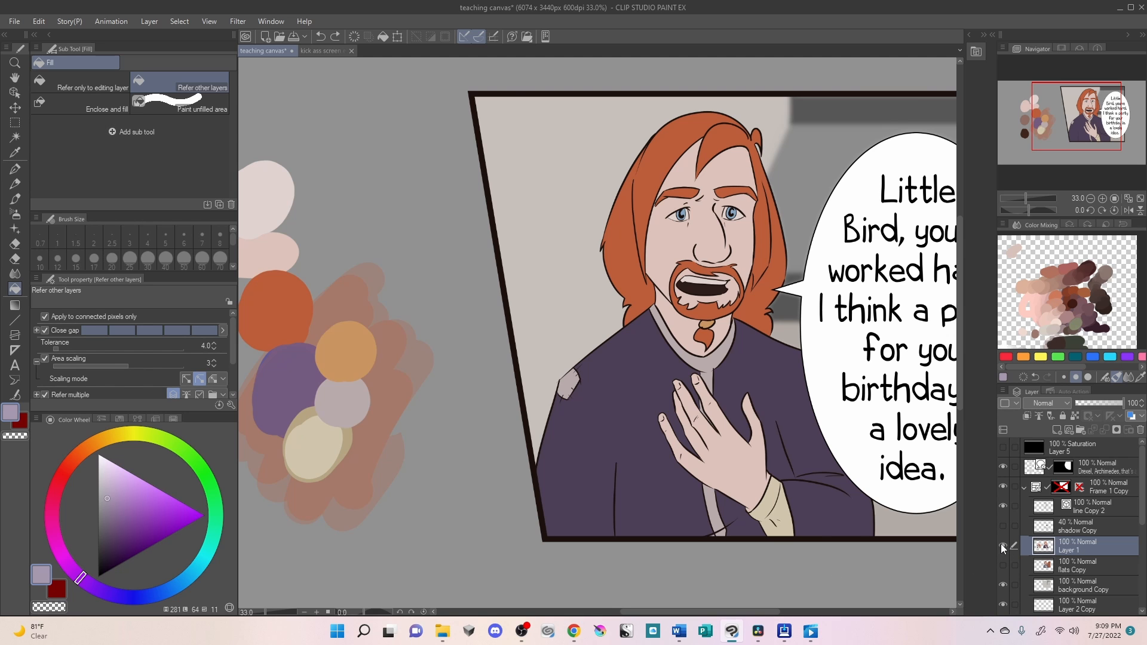
pyautogui.scroll(-2, 821, 495)
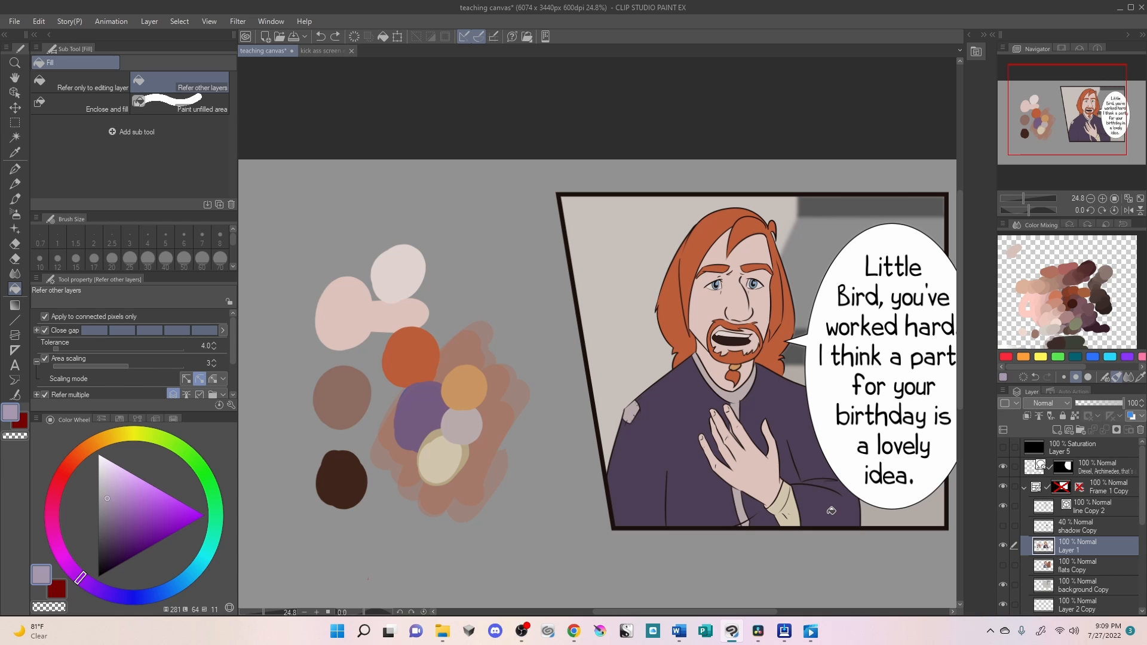
# - Examine the contrast between the character's flat colours in greyscale using the Saturation layer, Layer 5, and hide that layer again
pyautogui.click(1107, 446)
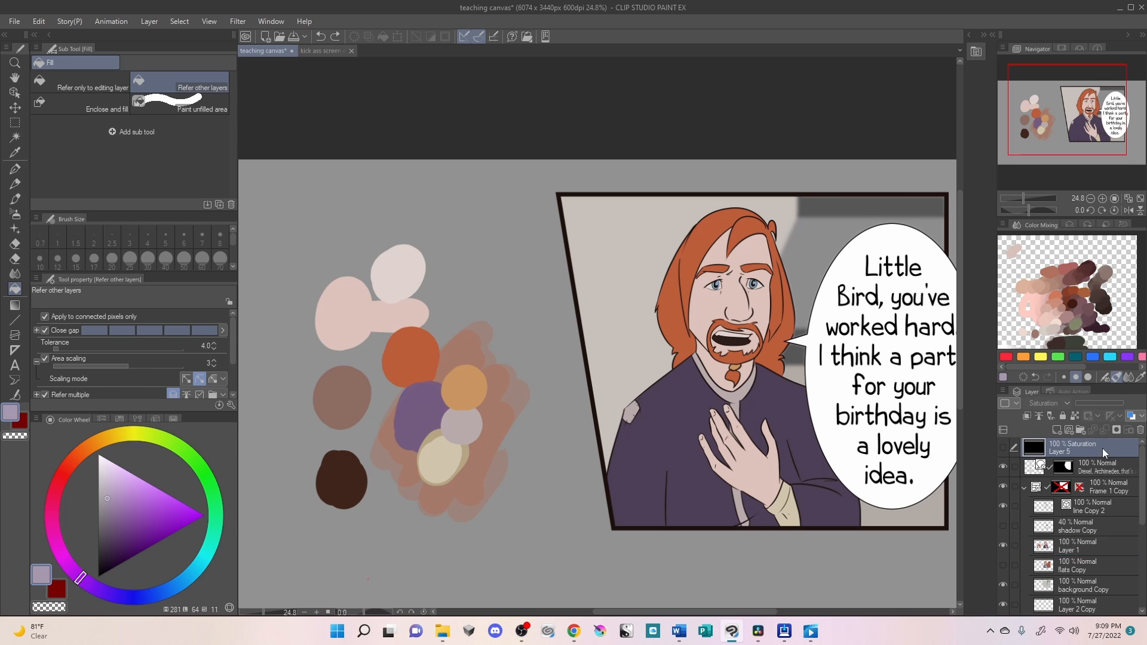
pyautogui.click(1003, 448)
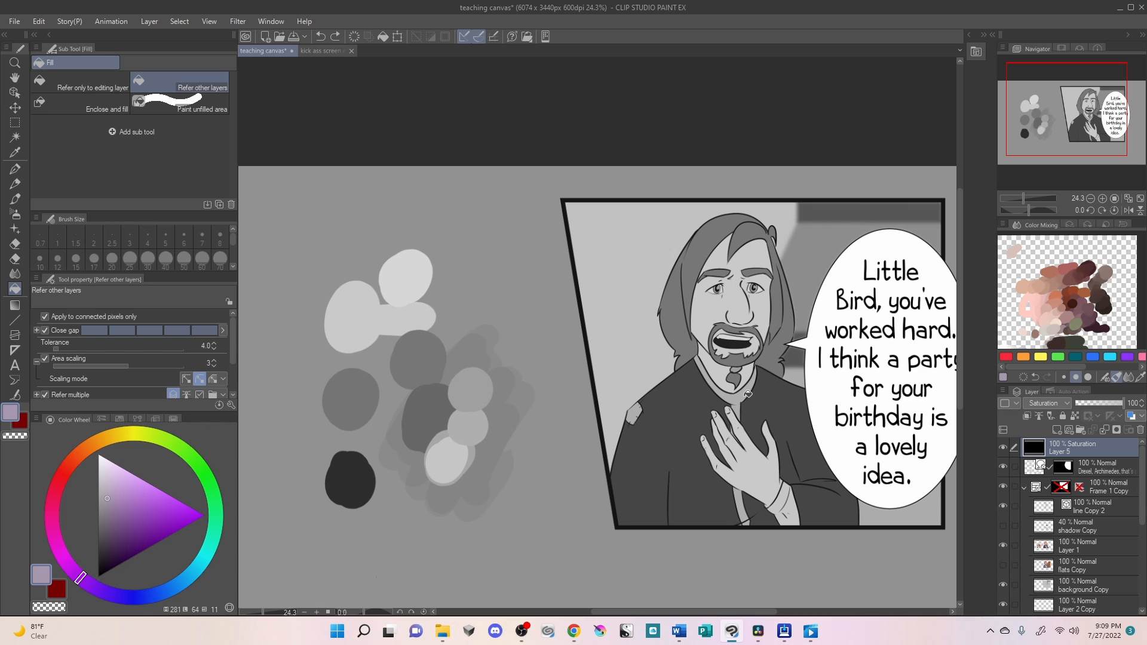
pyautogui.scroll(1, 747, 394)
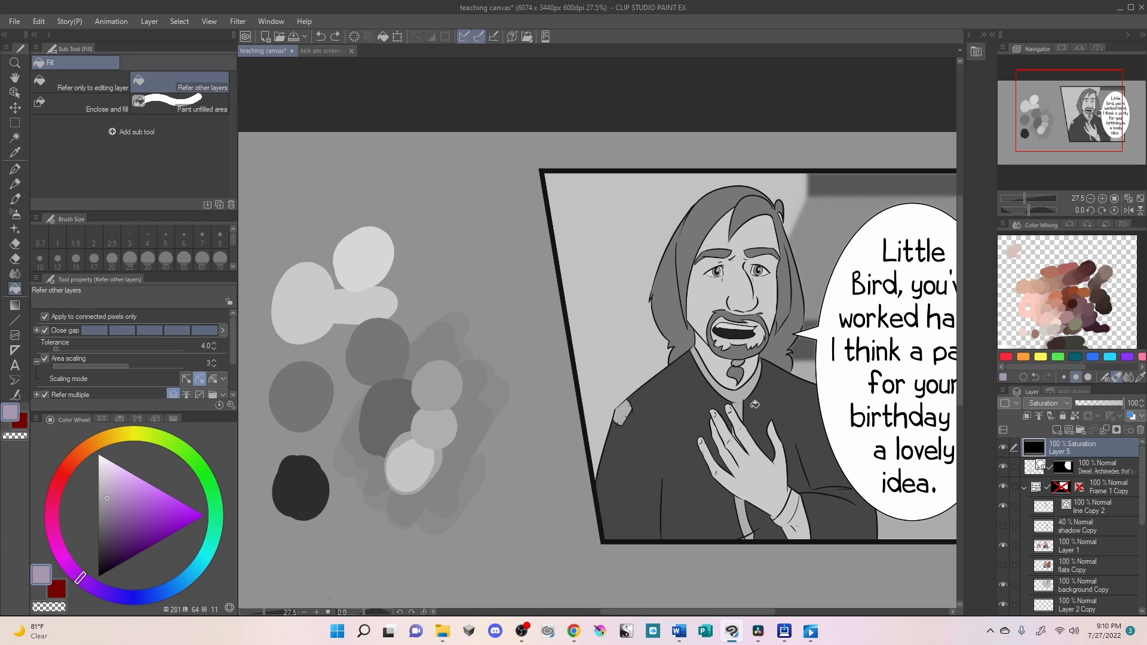
pyautogui.keyDown('alt'); pyautogui.click(739, 391); pyautogui.keyUp('alt')
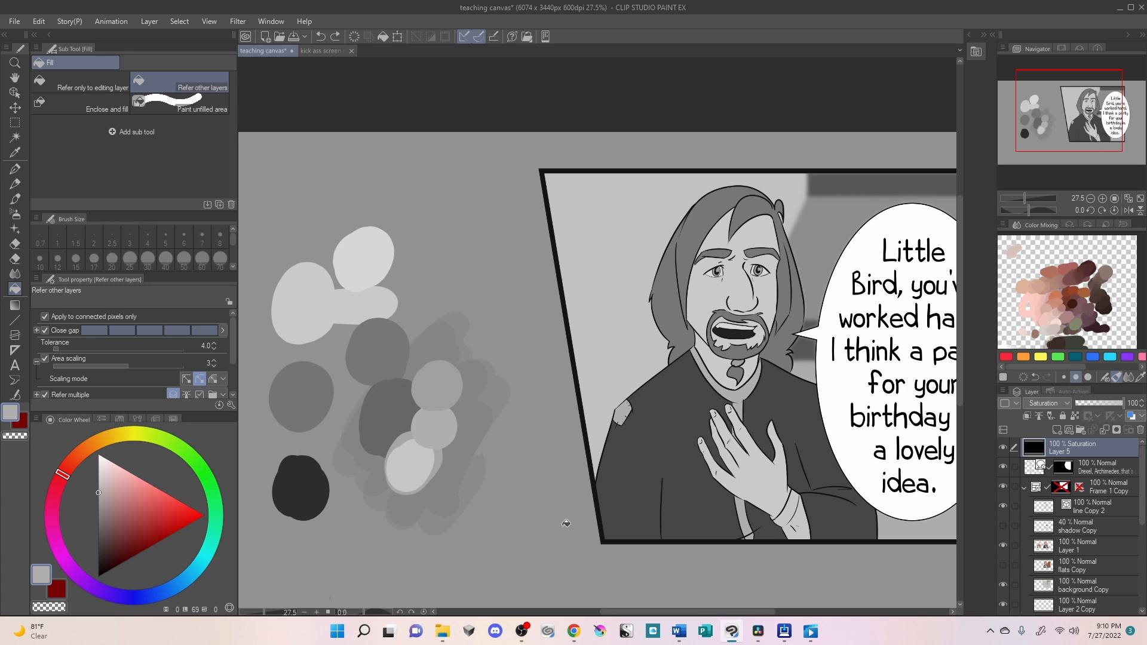
pyautogui.click(1002, 447)
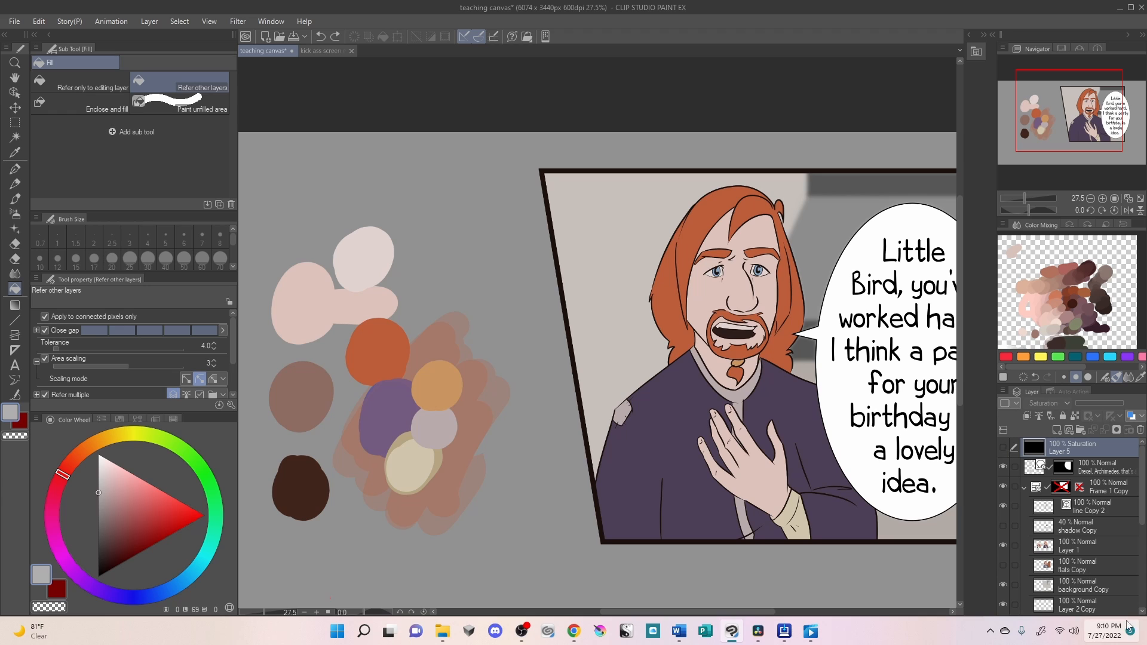
# - On Layer 1, refill the collar and shoulder patch with a darker shade of the sampled mauve and check the values in greyscale
pyautogui.click(1083, 543)
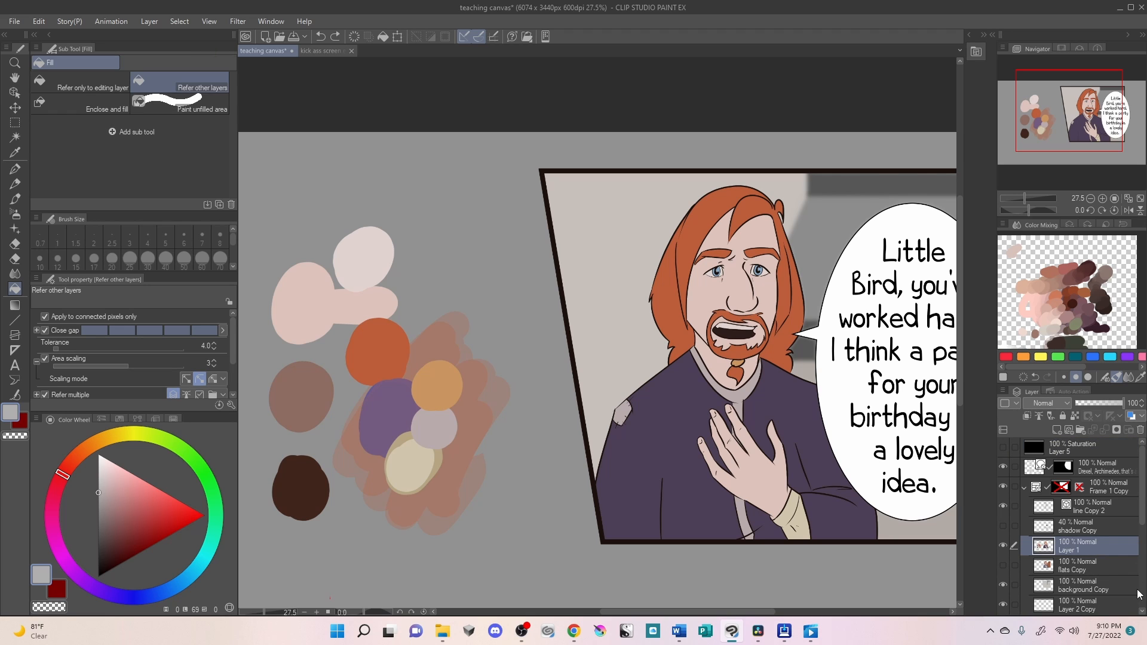
pyautogui.keyDown('alt'); pyautogui.click(432, 427); pyautogui.keyUp('alt')
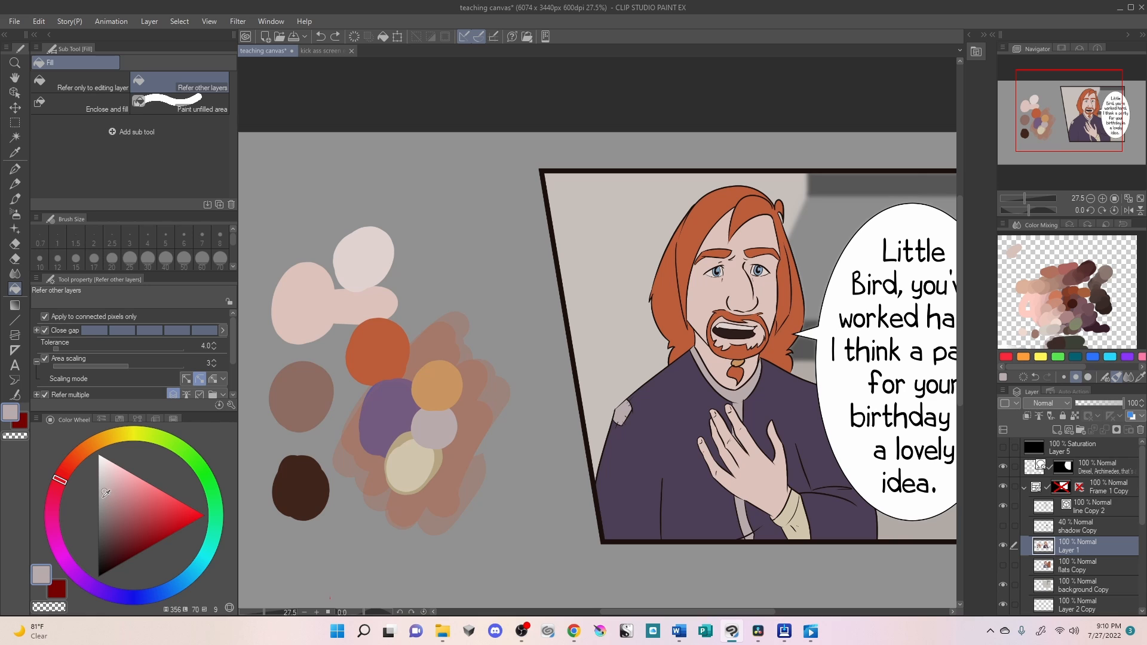
pyautogui.click(107, 499)
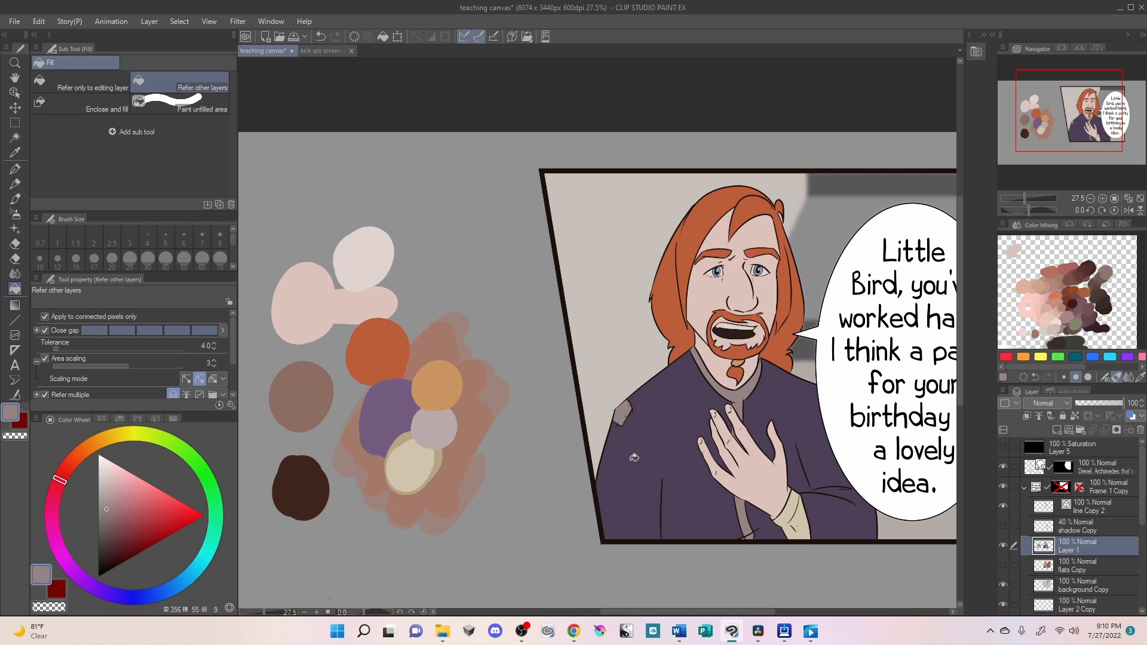
pyautogui.click(1003, 447)
pyautogui.click(1004, 446)
pyautogui.scroll(-1, 664, 467)
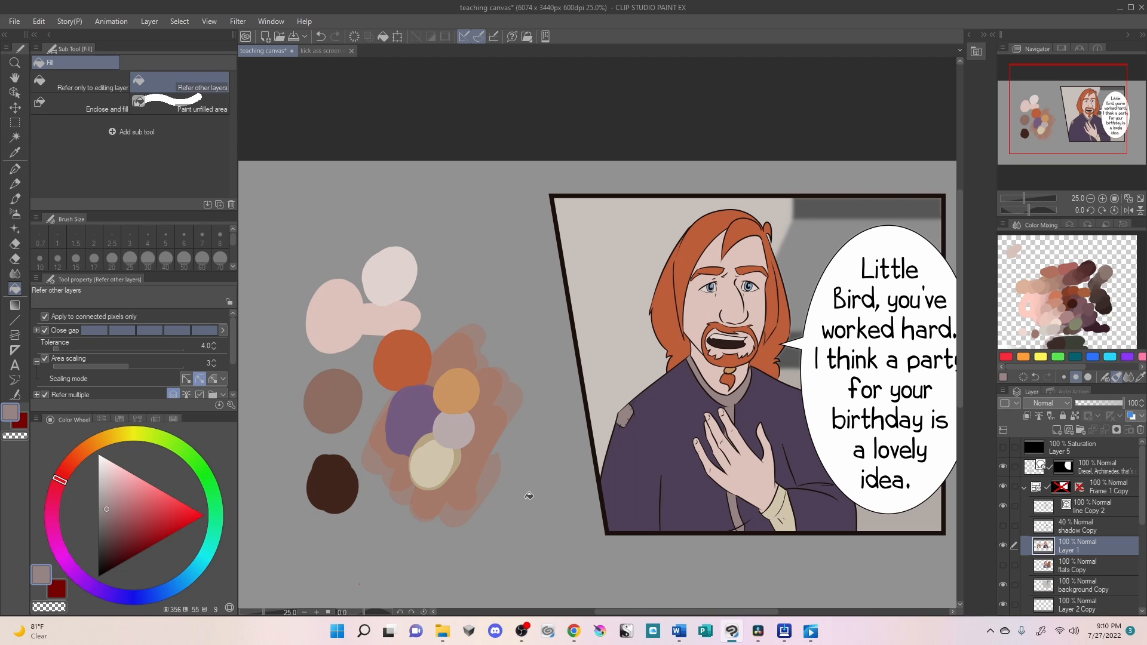
# - Shift the sampled pale pink to a cooler pink, hue 346, and paint a new Turnip pen swatch beside the palette's brown patch
pyautogui.keyDown('alt'); pyautogui.click(343, 308); pyautogui.keyUp('alt')
pyautogui.press('p')
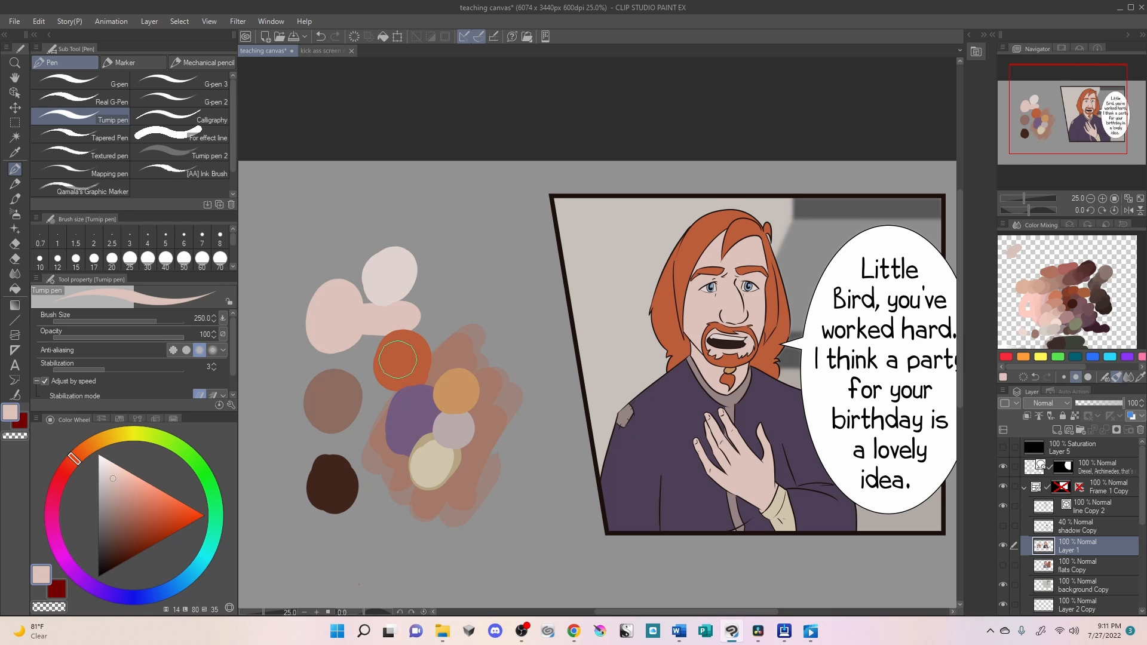
pyautogui.click(107, 440)
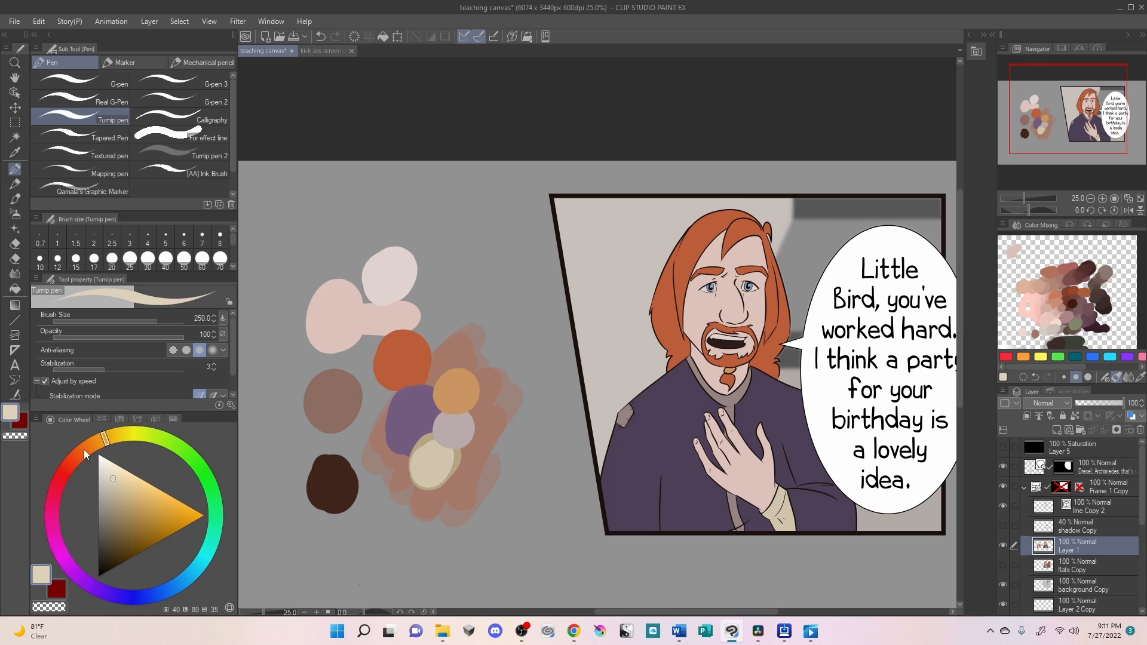
pyautogui.click(61, 489)
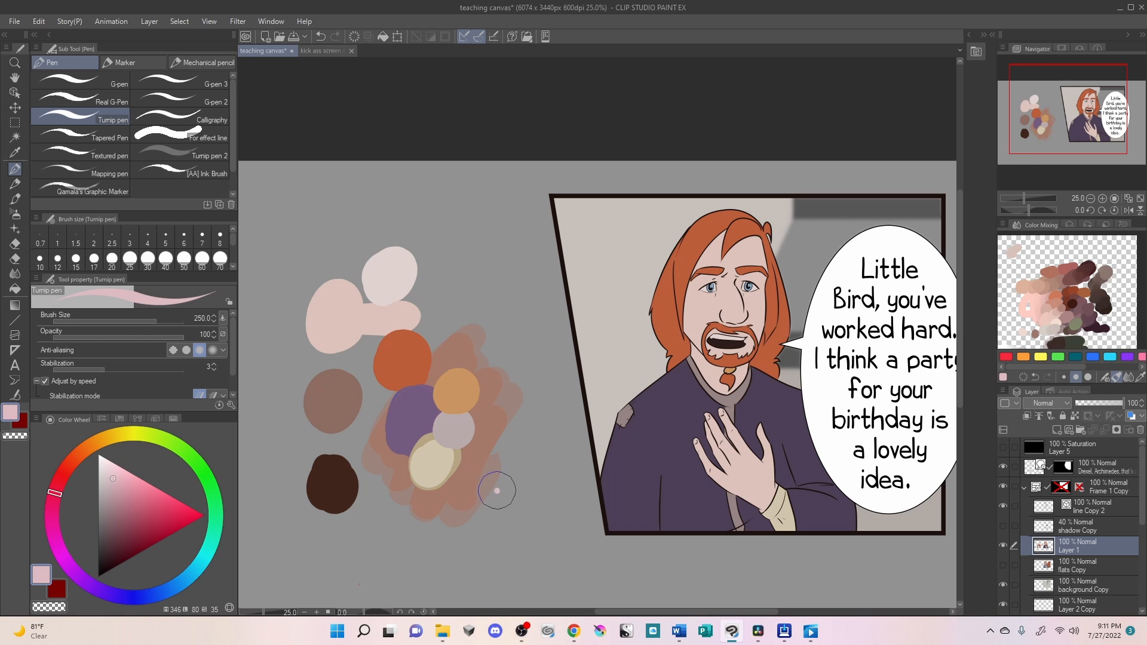
pyautogui.moveTo(499, 486); pyautogui.dragTo(498, 509)
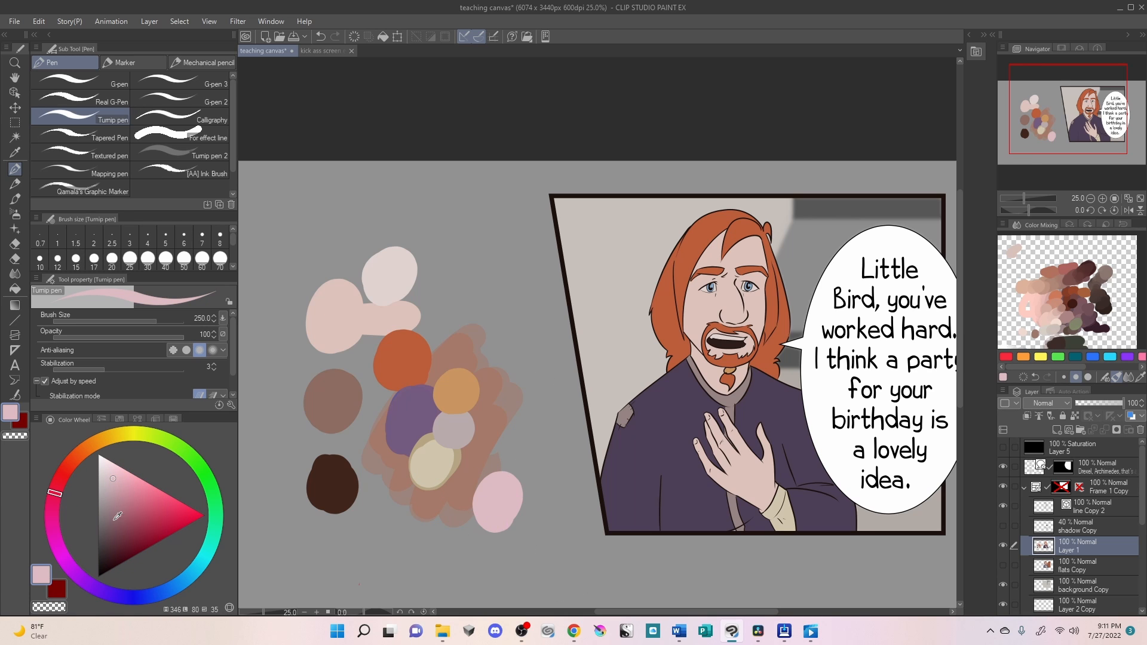
# - Turn the sampled purple into a dusky rose, hue 355, paint it over the cool pink swatch and dab a lighter tint above it
pyautogui.keyDown('alt'); pyautogui.click(419, 420); pyautogui.keyUp('alt')
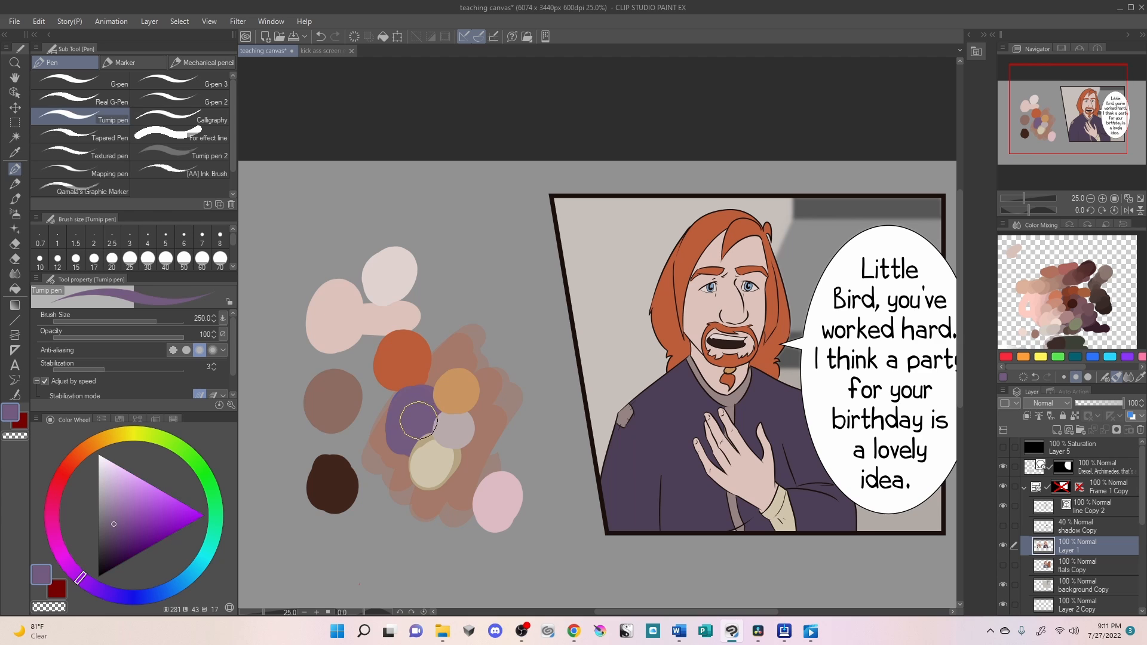
pyautogui.moveTo(83, 569); pyautogui.dragTo(58, 489)
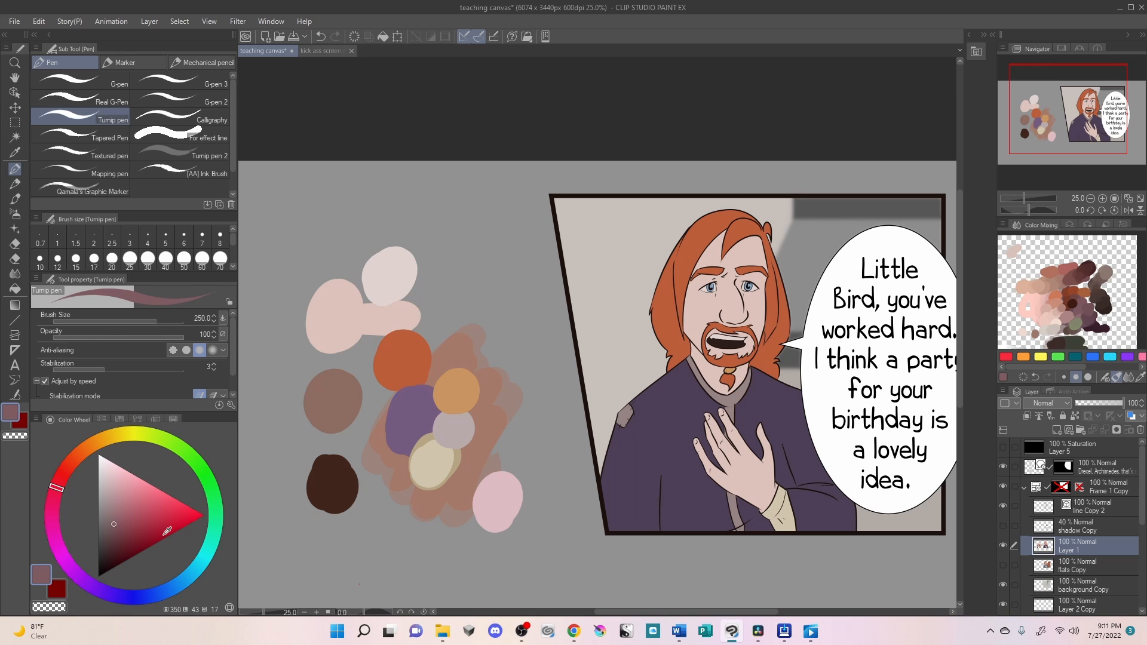
pyautogui.click(126, 511)
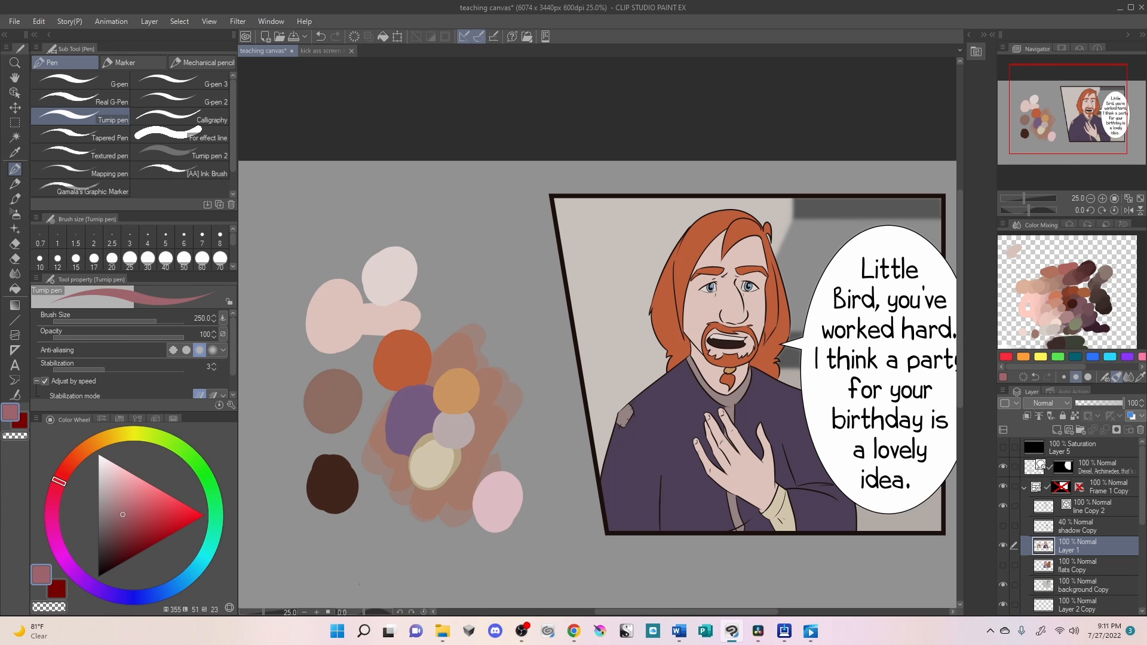
pyautogui.moveTo(503, 487)
pyautogui.mouseDown()
pyautogui.moveTo(487, 502)
pyautogui.moveTo(508, 509)
pyautogui.mouseUp()
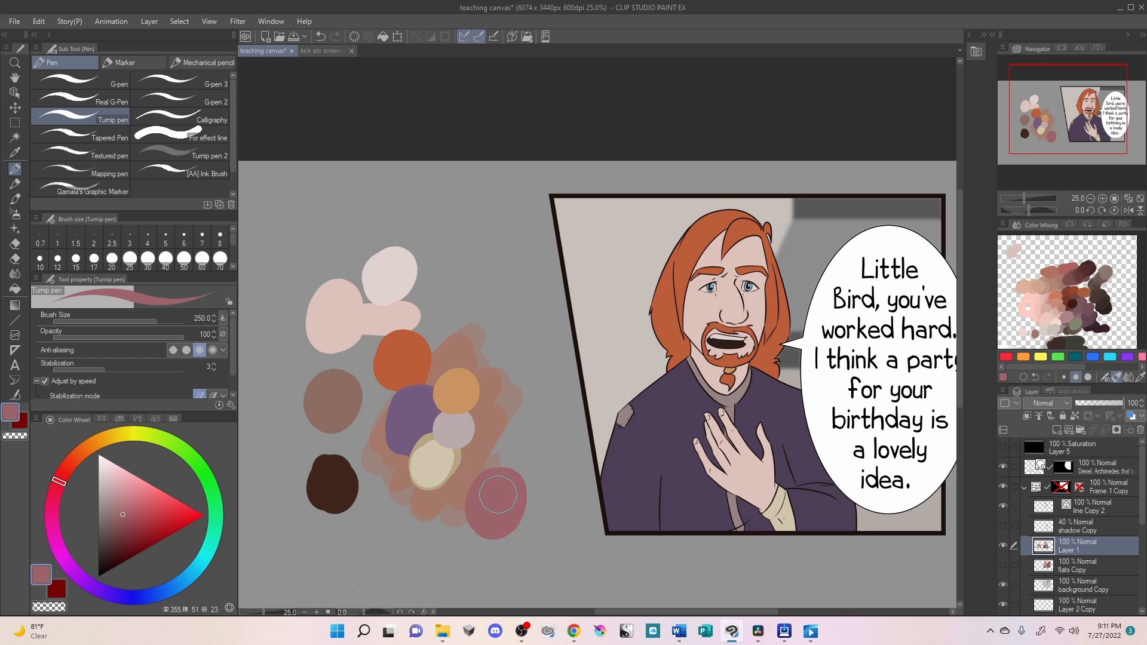
pyautogui.click(115, 498)
pyautogui.click(512, 454)
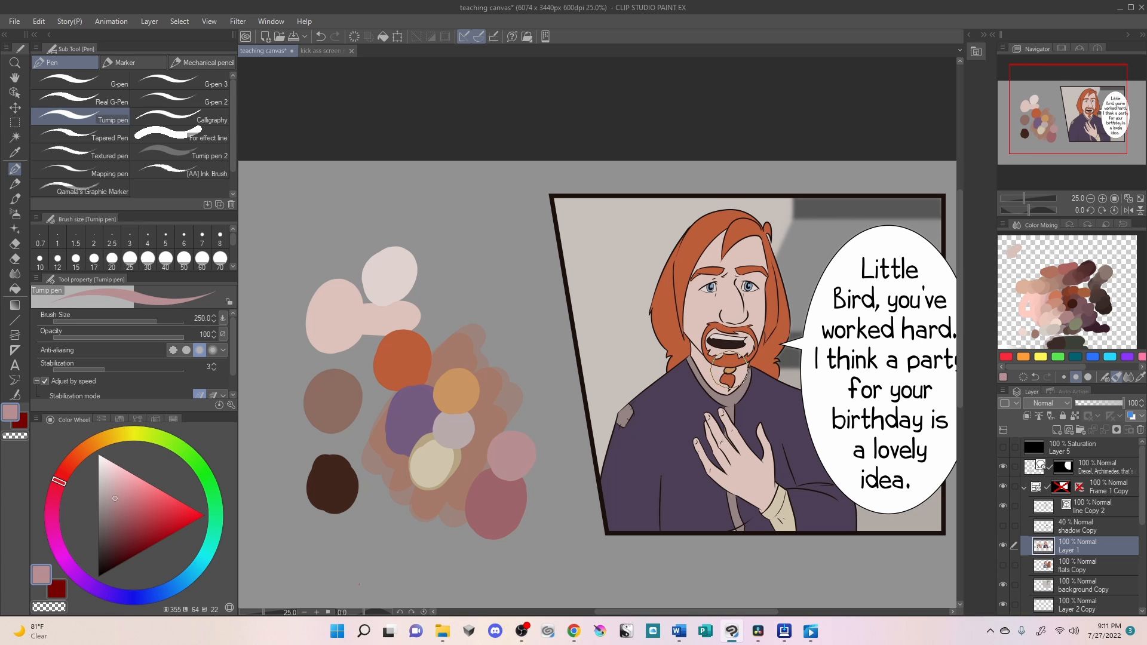
# - Shift the beard clasp's sampled colour to a light golden yellow, hue 44, and paint a swatch above the light rose one
pyautogui.keyDown('alt'); pyautogui.click(729, 372); pyautogui.keyUp('alt')
pyautogui.click(110, 439)
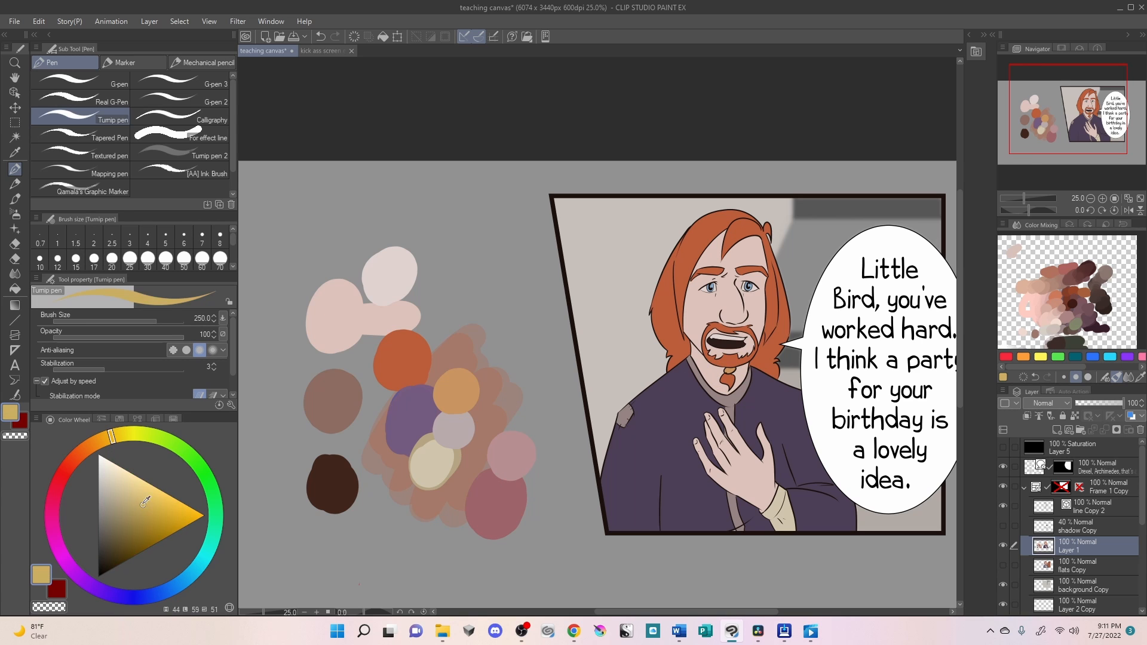
pyautogui.click(134, 491)
pyautogui.moveTo(526, 449); pyautogui.dragTo(535, 422)
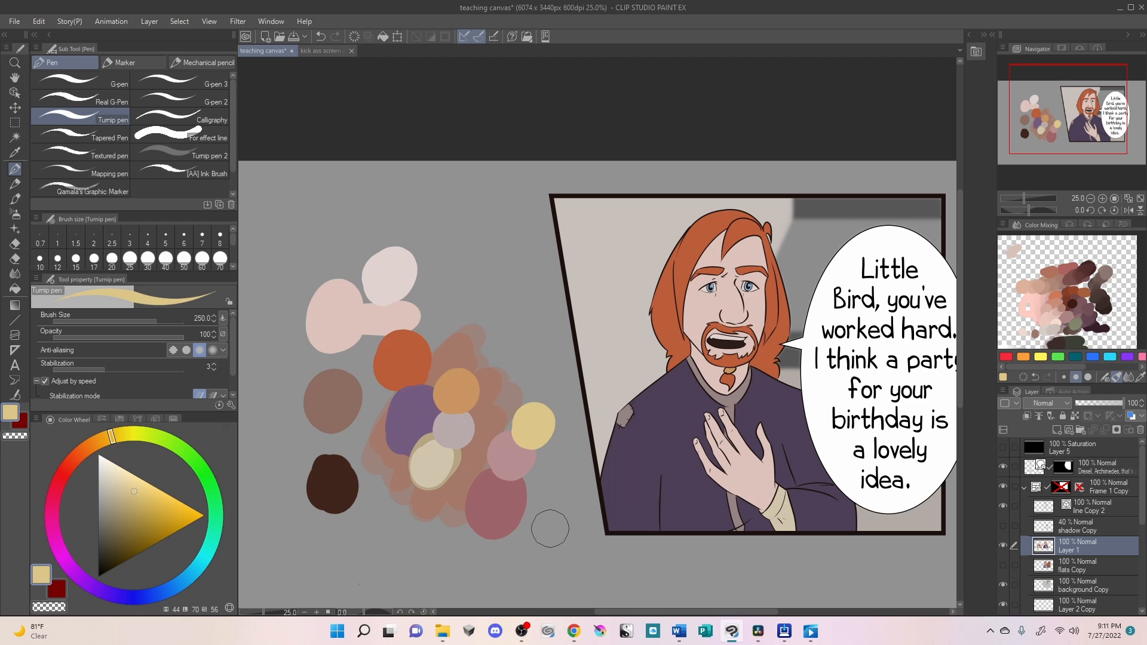
# - Shift the sampled orange to a dark navy blue, hue 232, and paint a new swatch above the palette's brown patch
pyautogui.keyDown('alt'); pyautogui.click(342, 315); pyautogui.keyUp('alt')
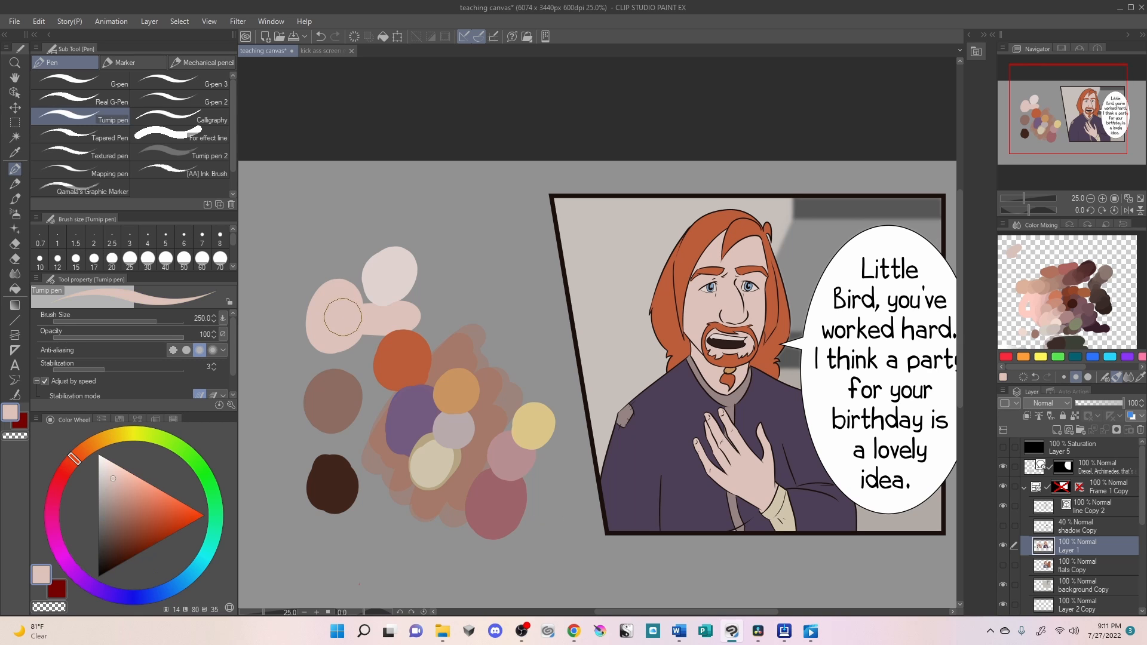
pyautogui.keyDown('alt'); pyautogui.click(414, 362); pyautogui.keyUp('alt')
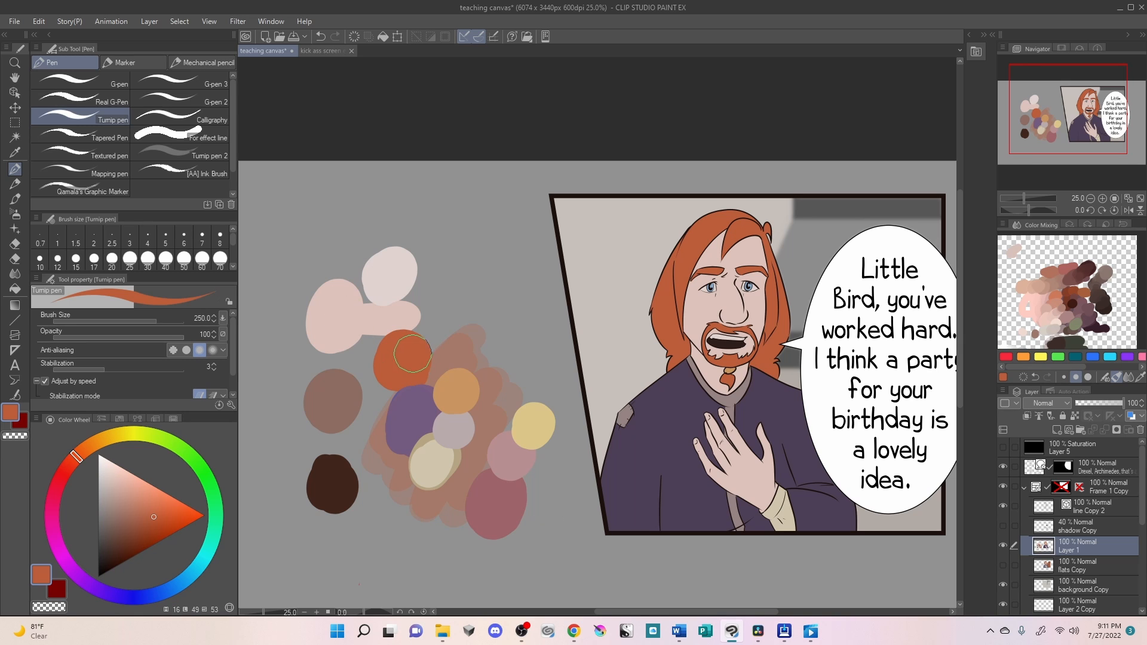
pyautogui.moveTo(152, 594); pyautogui.dragTo(144, 597)
pyautogui.click(118, 534)
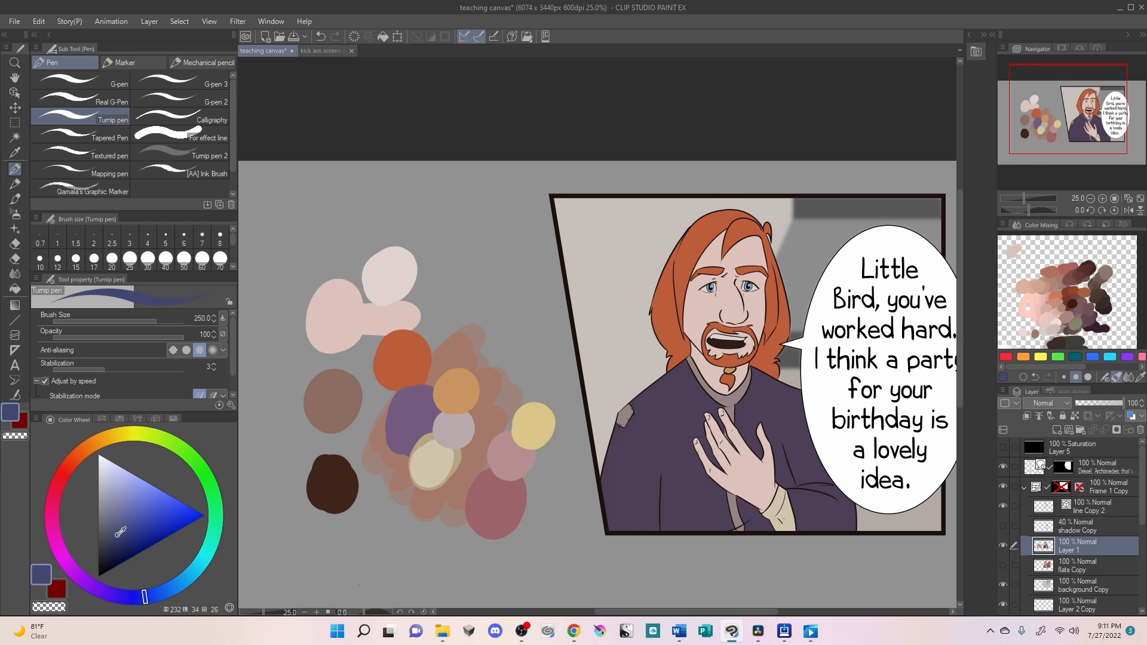
pyautogui.moveTo(500, 286); pyautogui.dragTo(491, 281)
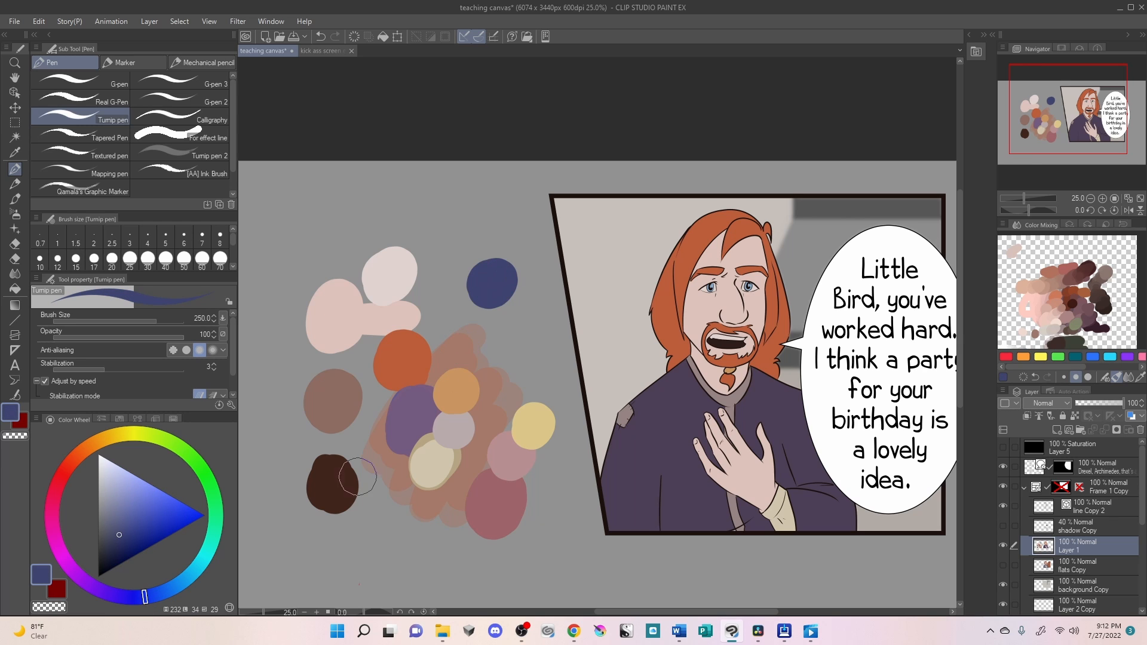
# - Shift the colour to a lighter blue, hue 208, and paint a swatch just below the navy one
pyautogui.moveTo(164, 597); pyautogui.dragTo(177, 584)
pyautogui.moveTo(133, 502); pyautogui.dragTo(128, 513)
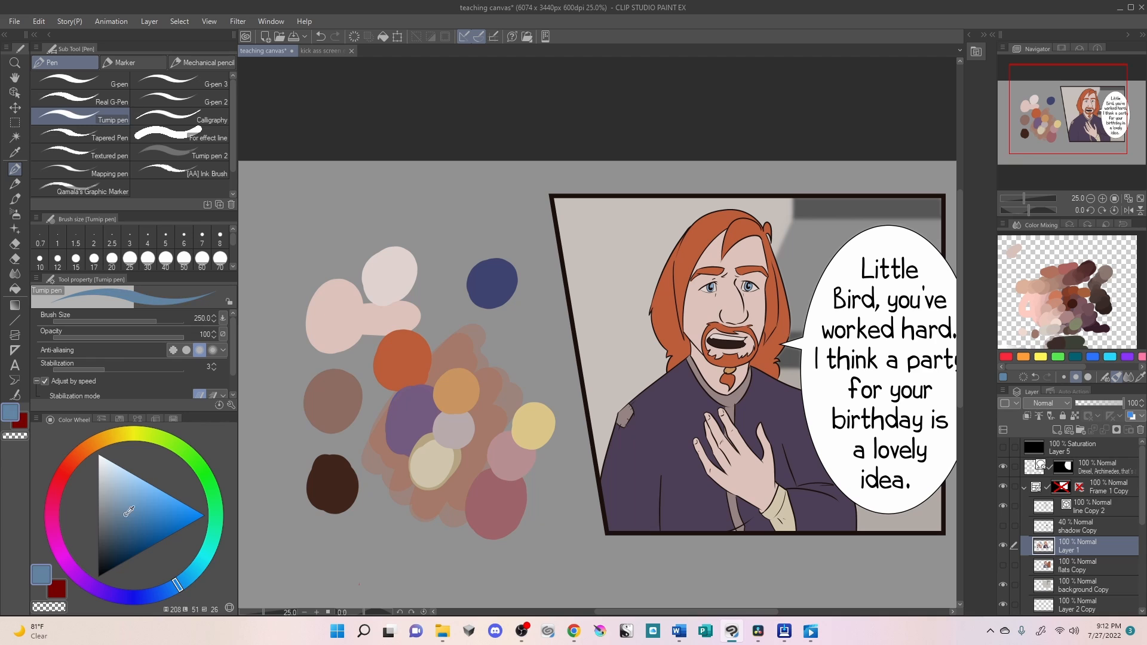
pyautogui.click(509, 311)
pyautogui.moveTo(510, 311); pyautogui.dragTo(510, 334)
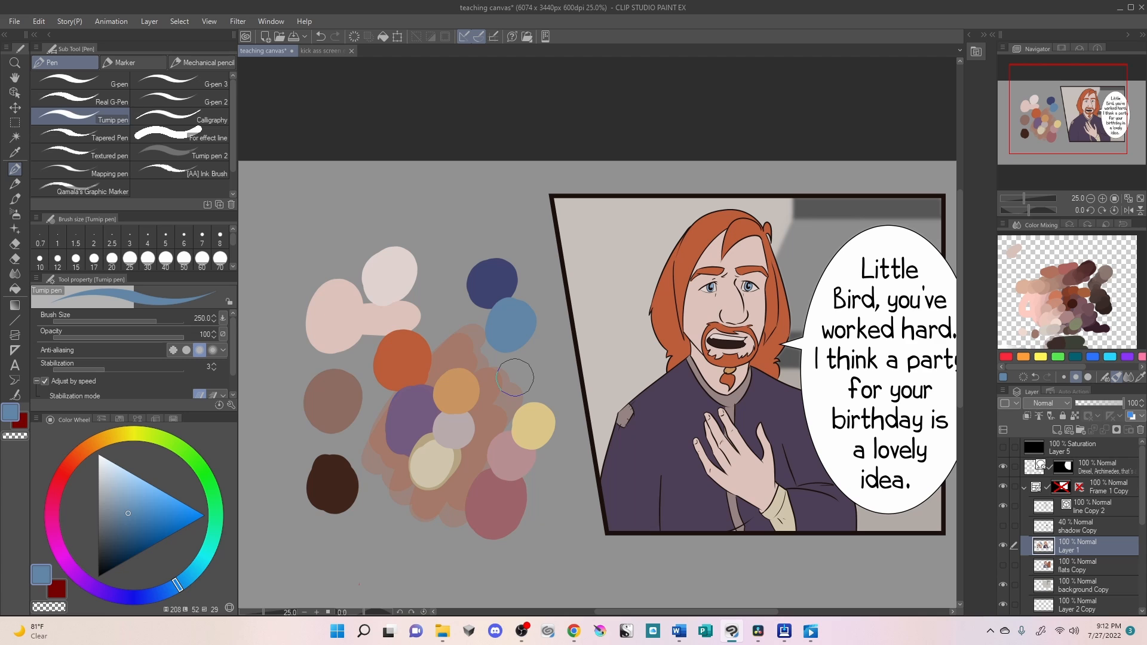
# - Shift the blue towards teal, hue 194, and paint a swatch just below the hue 208 one
pyautogui.click(193, 572)
pyautogui.click(529, 348)
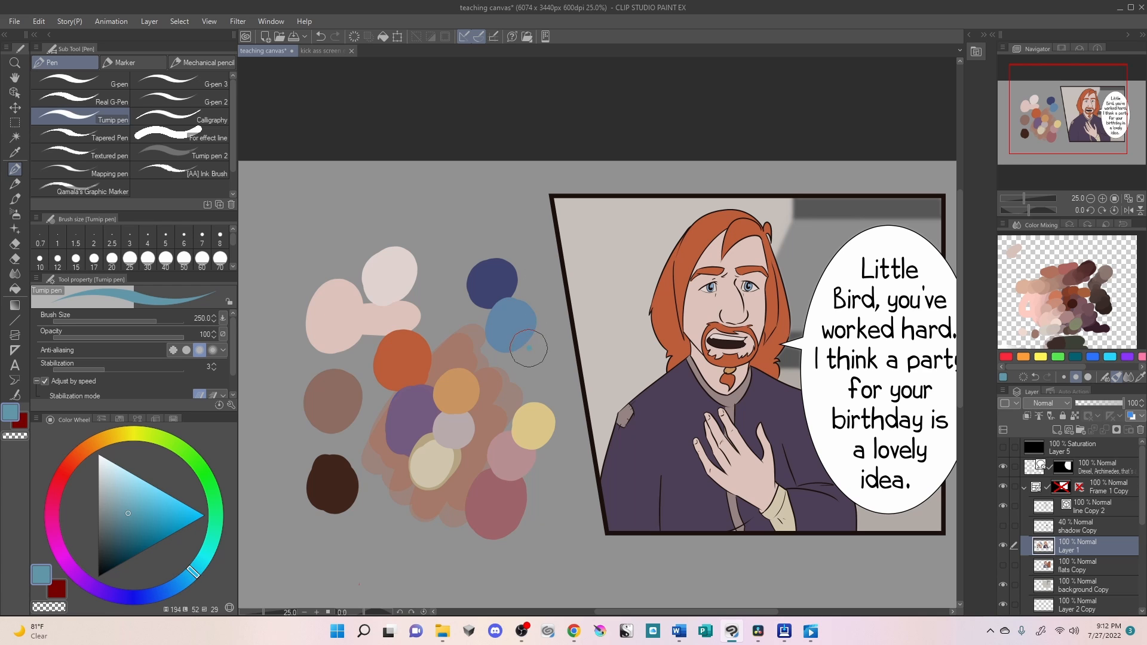
pyautogui.moveTo(529, 348); pyautogui.dragTo(532, 362)
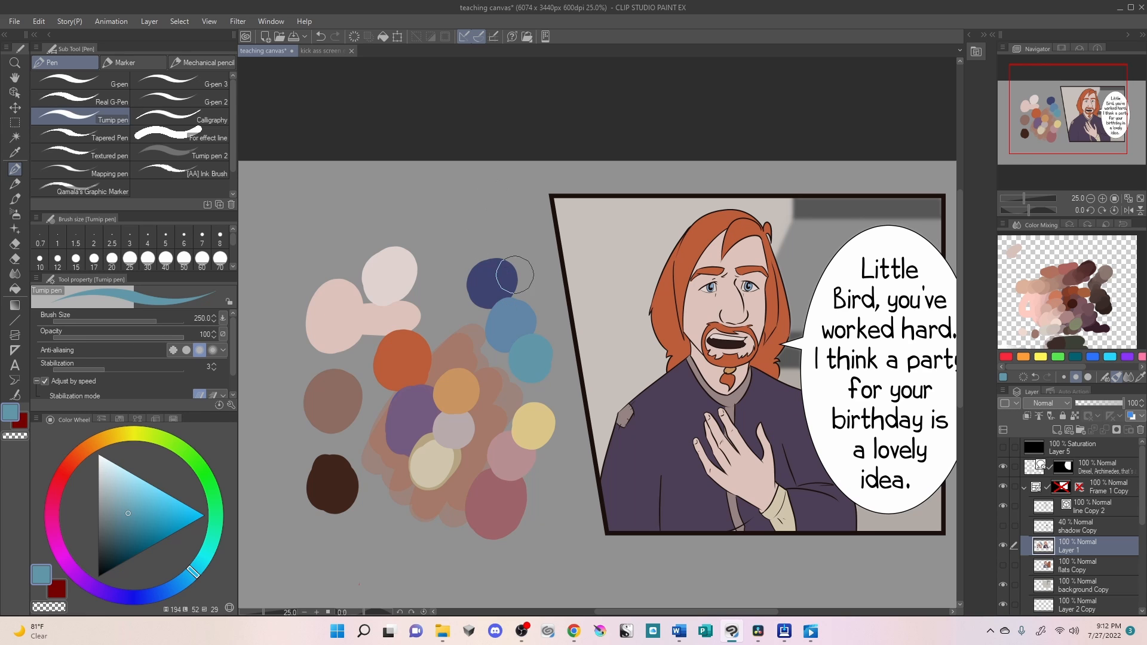
# - Sample the navy swatch, make it darker and less saturated, and fill the character's robe with it
pyautogui.rightClick(490, 282)
pyautogui.moveTo(118, 531); pyautogui.dragTo(111, 541)
pyautogui.press('g')
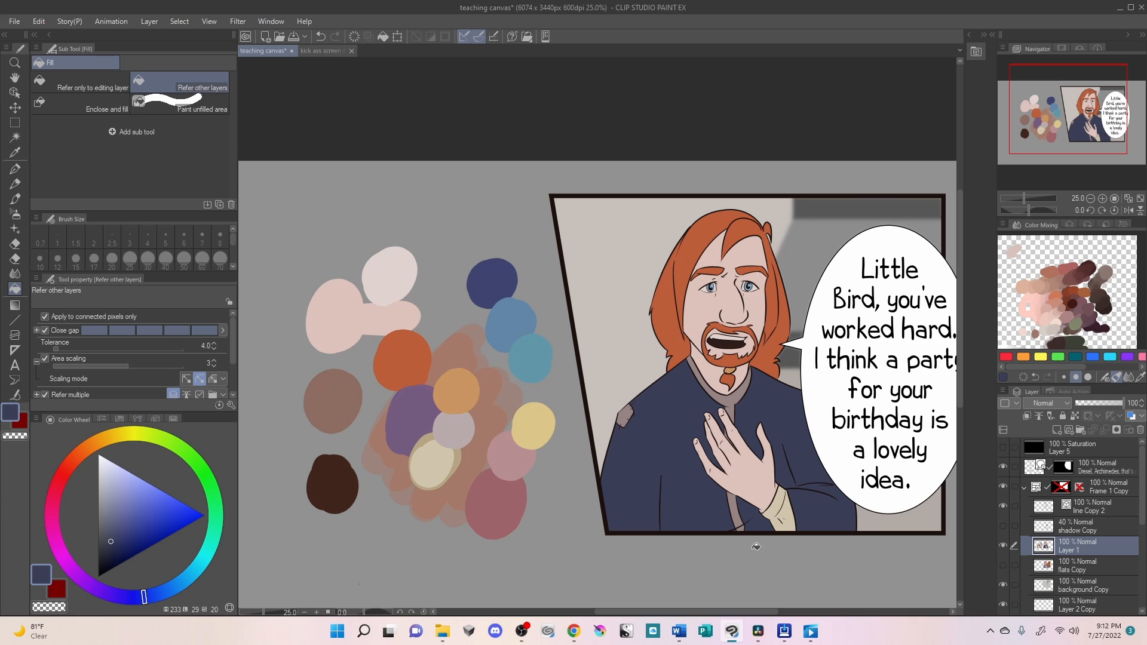
# - Desaturate the sampled mid-blue swatch, hue 208, to a greyish blue and fill the collar and shoulder patch with it
pyautogui.keyDown('alt'); pyautogui.click(734, 398); pyautogui.keyUp('alt')
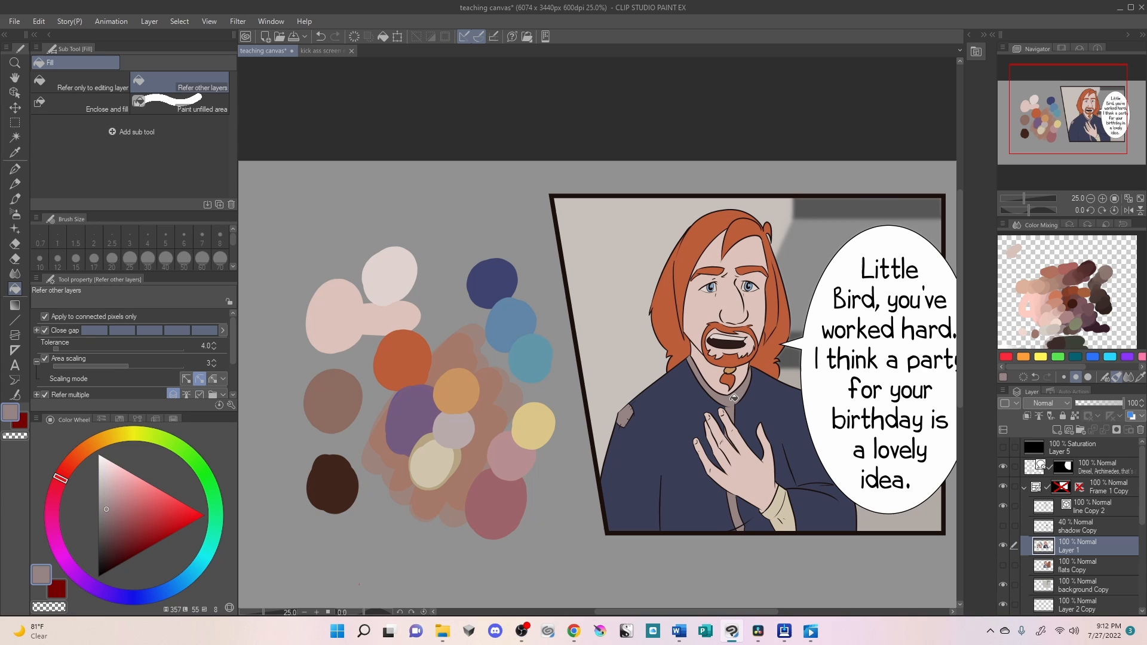
pyautogui.keyDown('alt'); pyautogui.click(515, 309); pyautogui.keyUp('alt')
pyautogui.moveTo(119, 500); pyautogui.dragTo(111, 507)
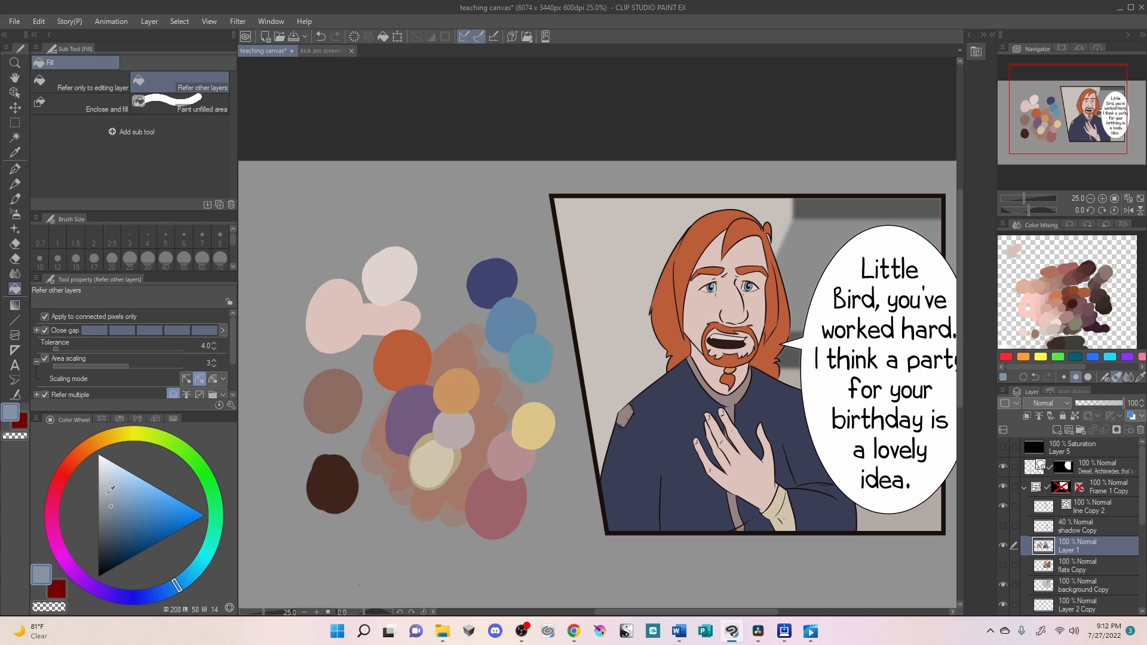
pyautogui.click(733, 399)
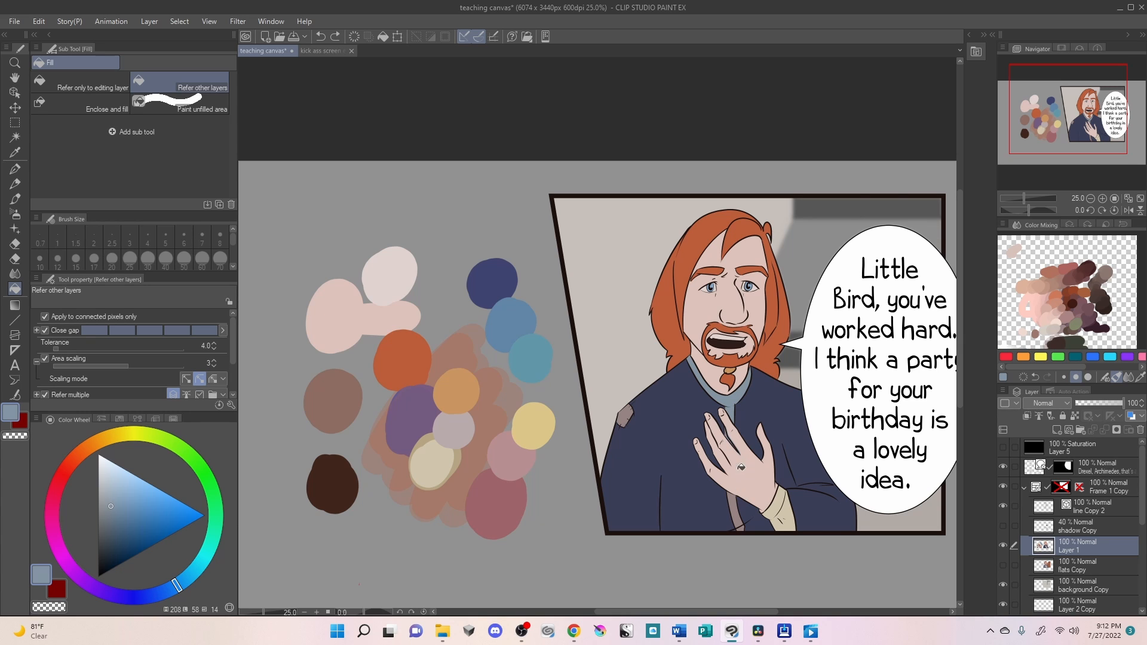
pyautogui.click(625, 416)
# - Lighten the greyish blue, fill the sleeve cuff with it, and pick an even paler tint of hue 208
pyautogui.click(110, 490)
pyautogui.click(778, 504)
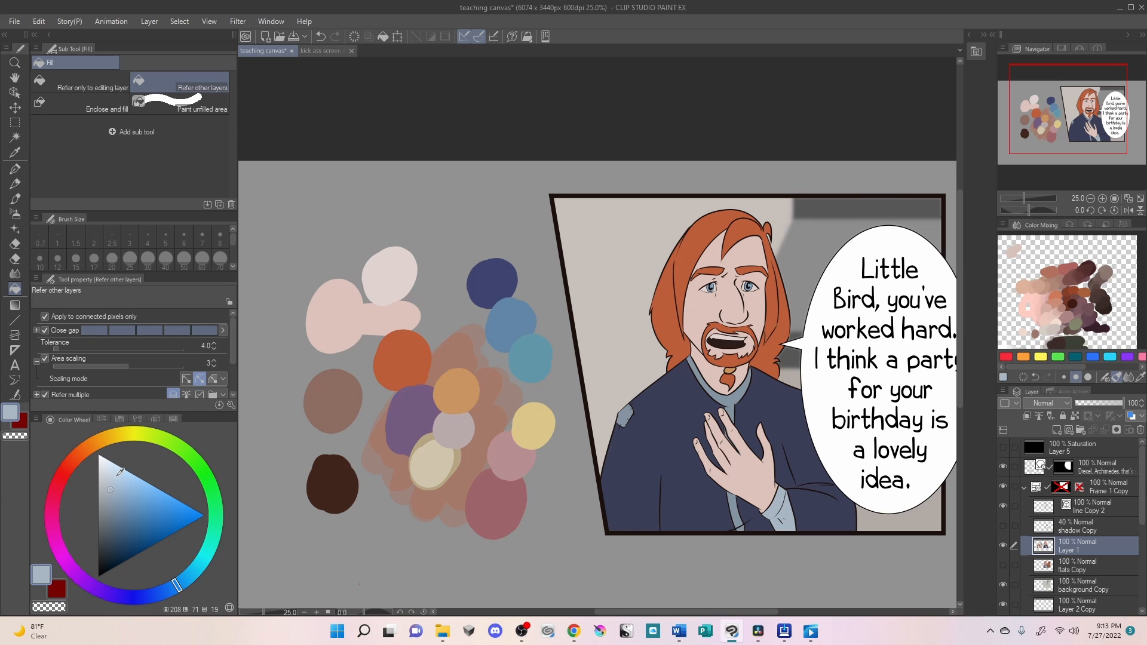
pyautogui.click(113, 475)
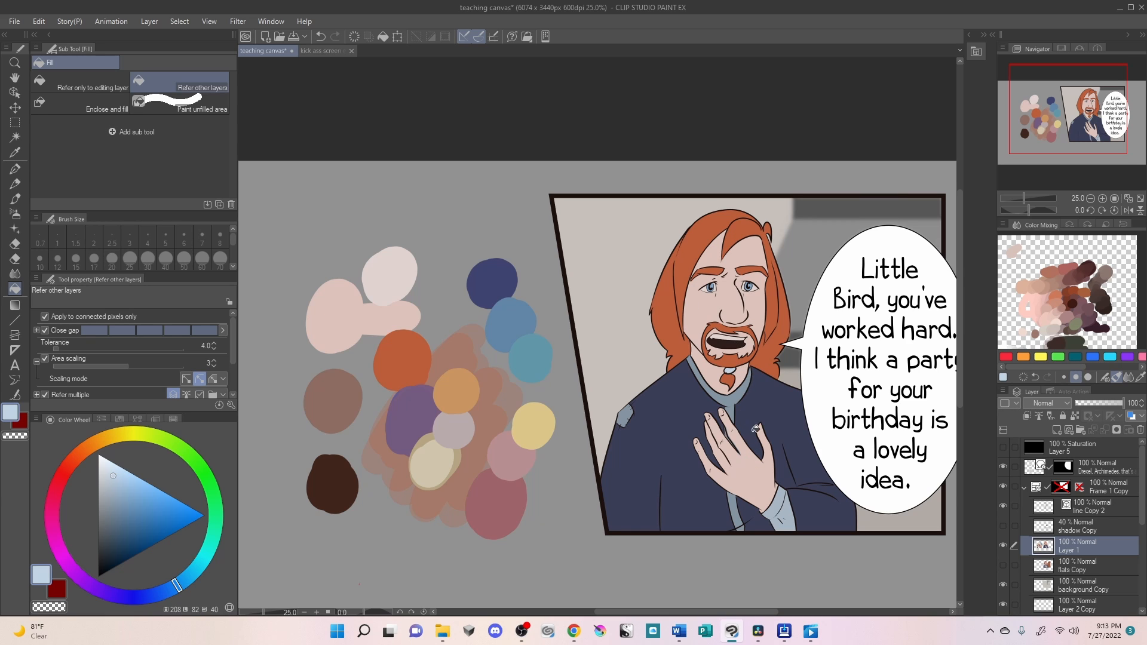